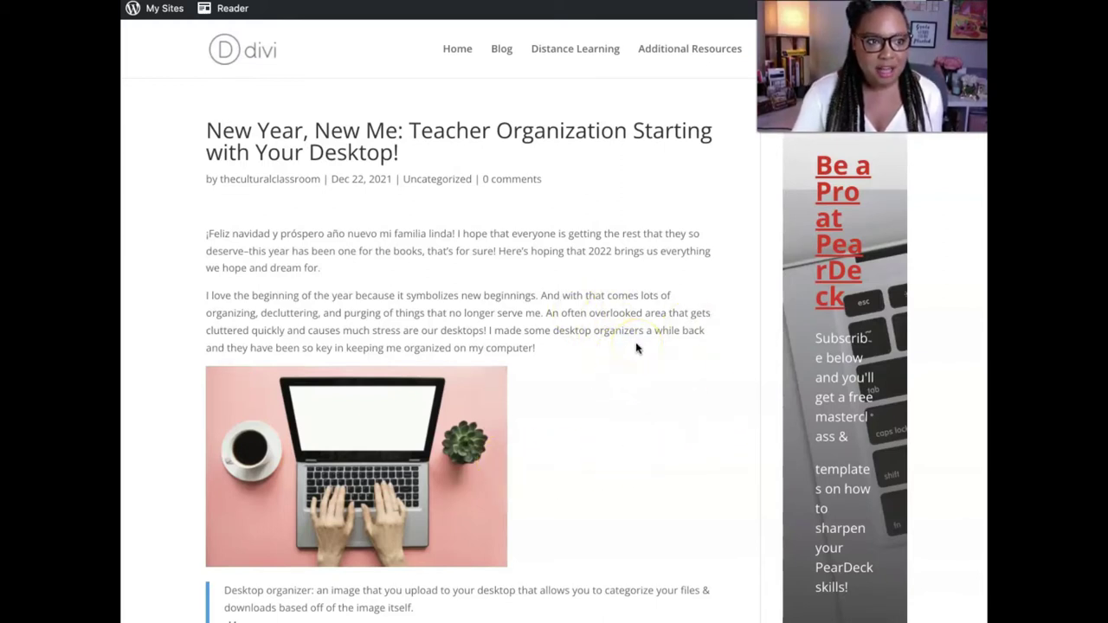
Look through the blog post on teacher desktop organizers, including its wallpaper download section and preview images
scroll(636, 348, down, 3)
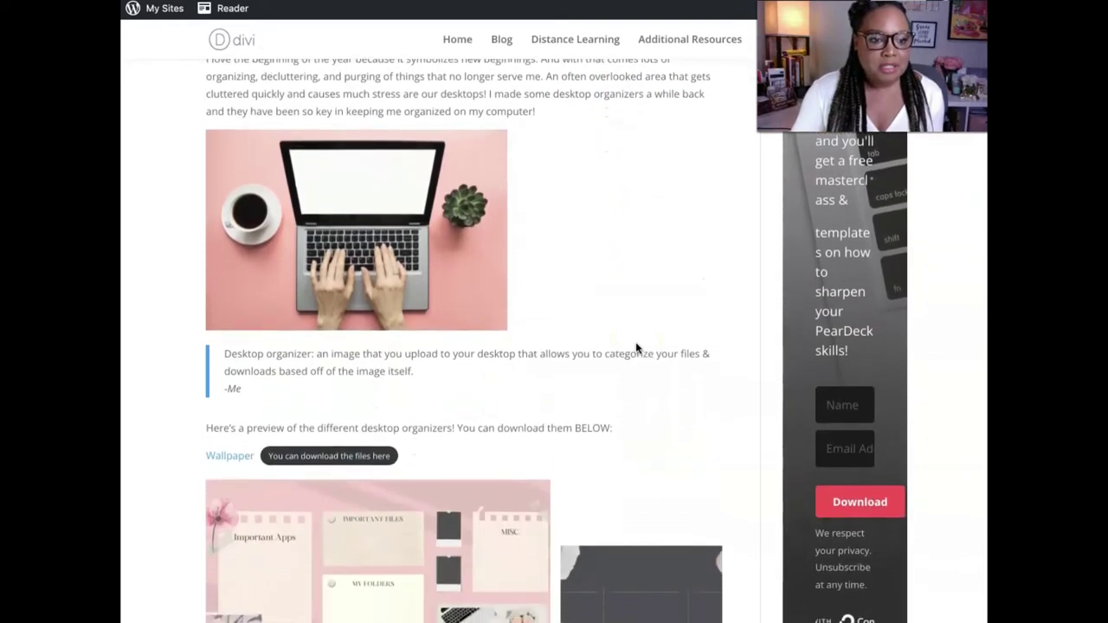
scroll(637, 348, down, 2)
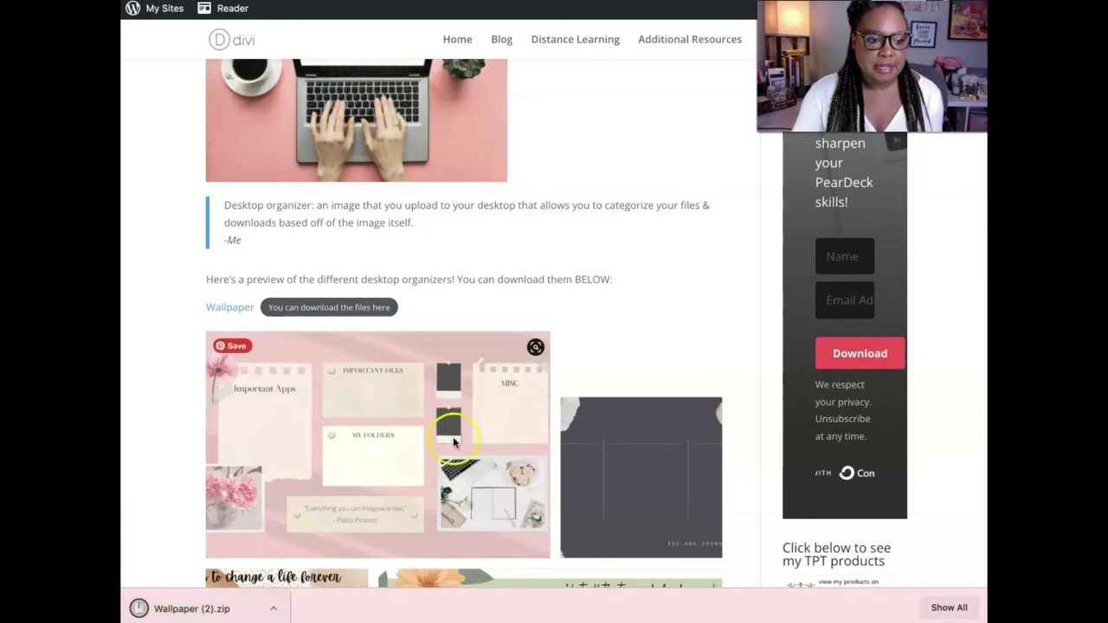
scroll(456, 431, down, 3)
scroll(457, 432, down, 3)
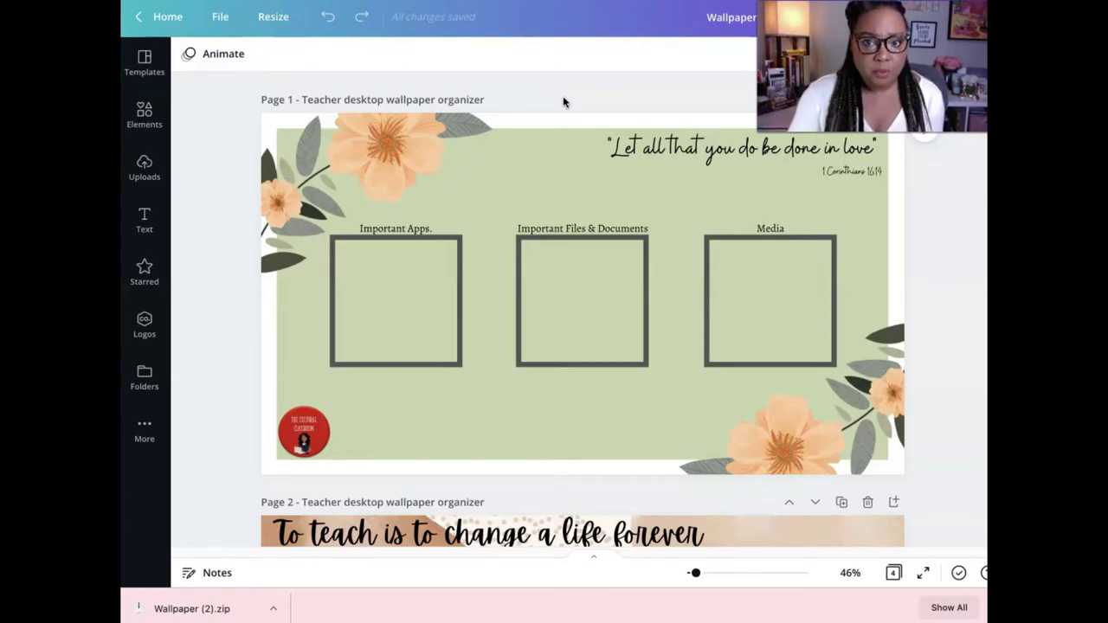
Switch to the Canva wallpaper design and examine the layout, headings and quotes of organizer pages 1 to 4
click(569, 139)
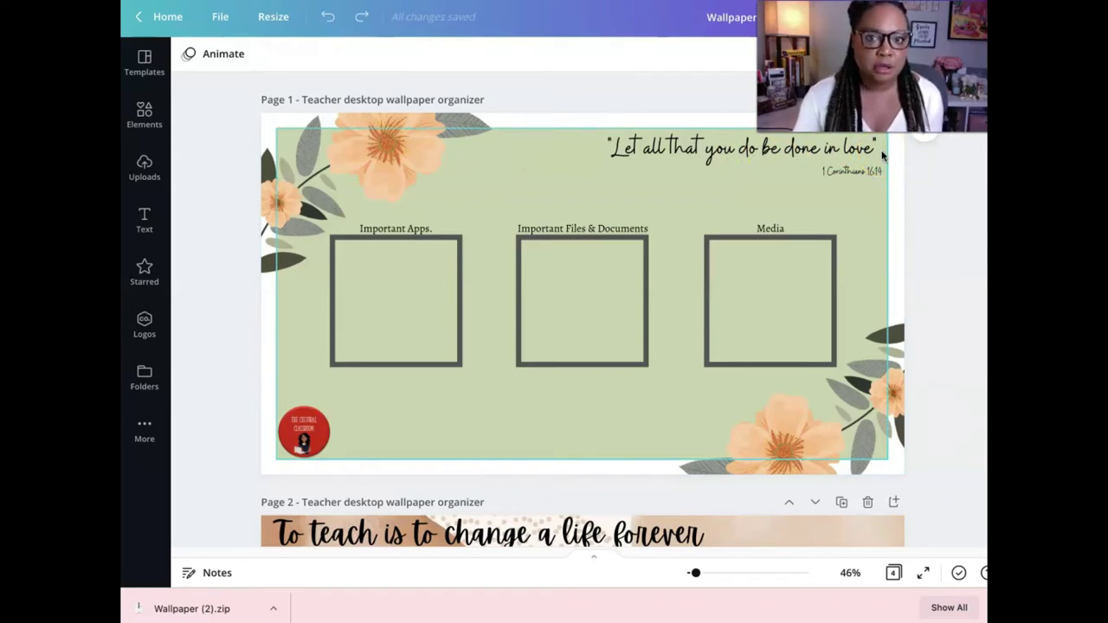
click(834, 177)
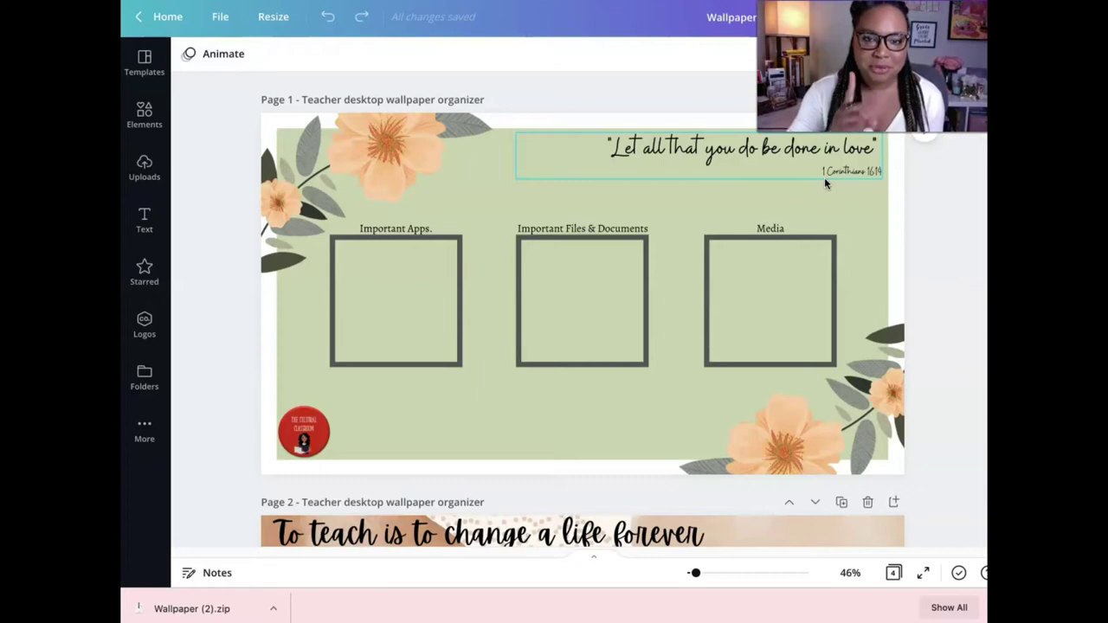
scroll(824, 177, down, 3)
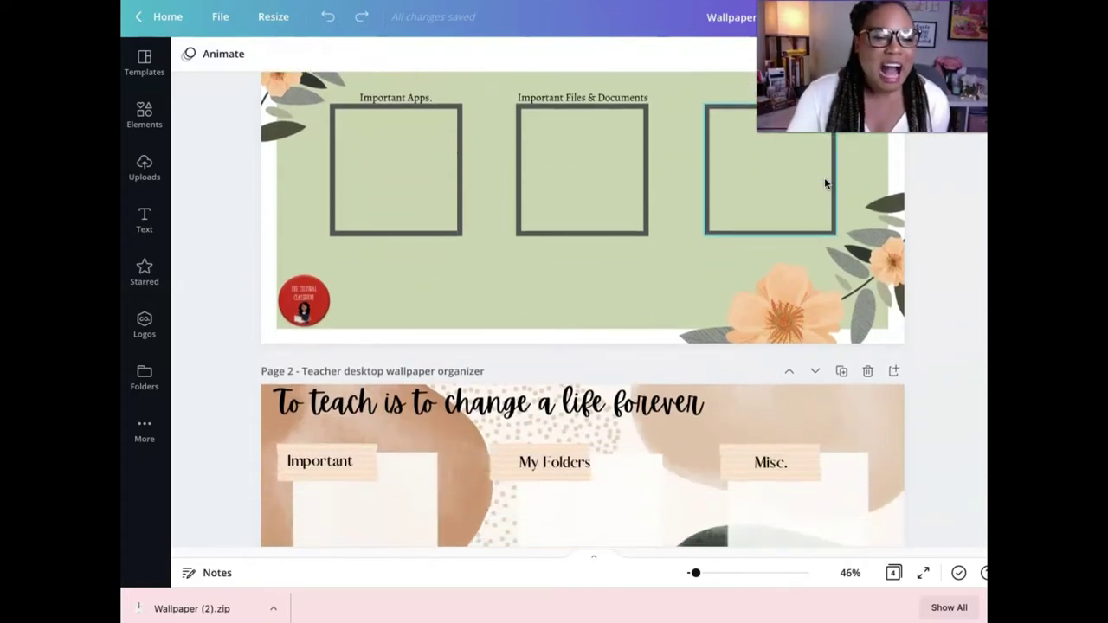
scroll(824, 177, down, 5)
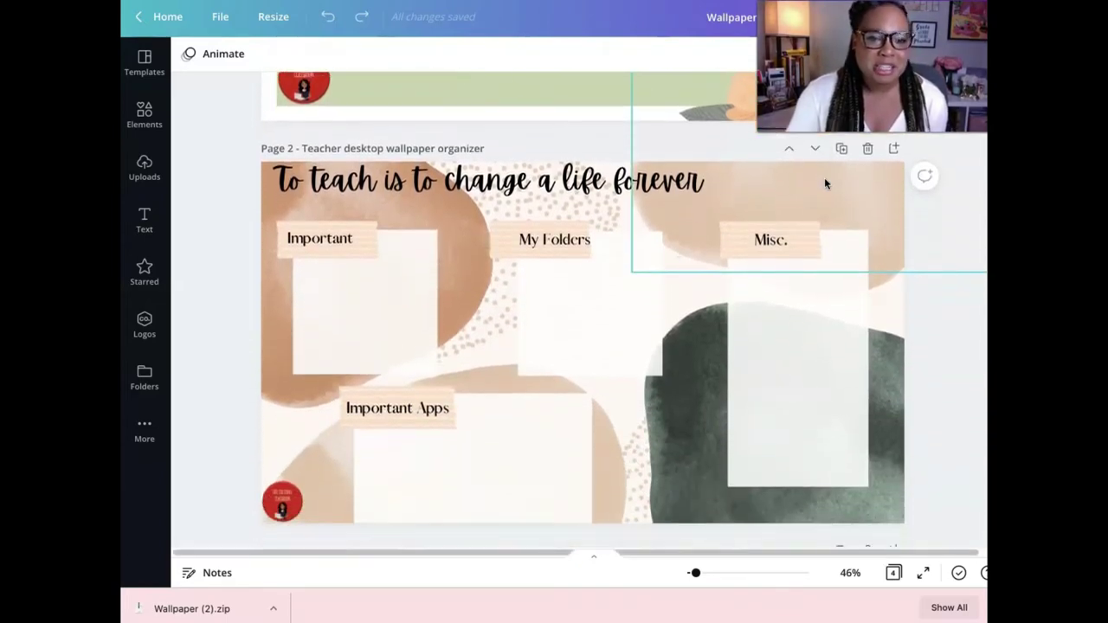
scroll(824, 177, down, 1)
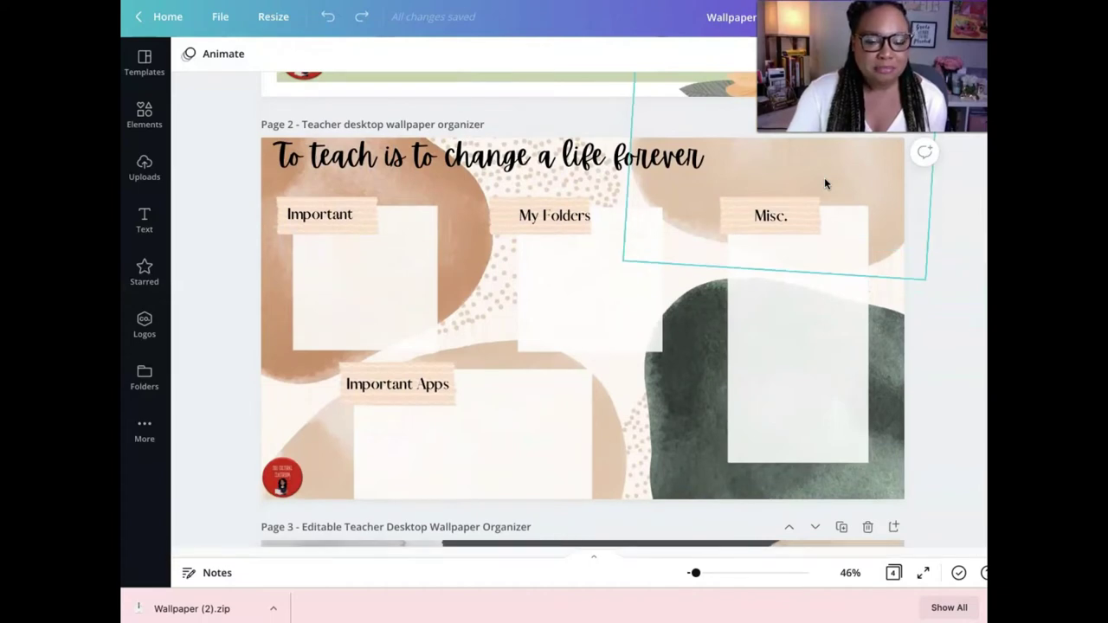
scroll(924, 304, down, 1)
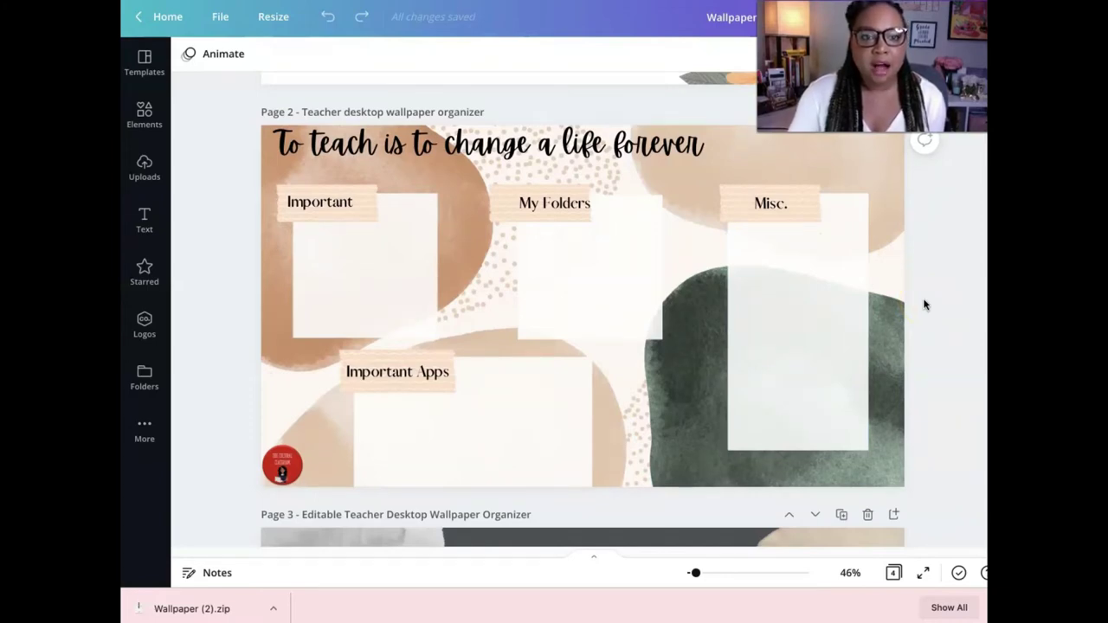
scroll(924, 305, up, 5)
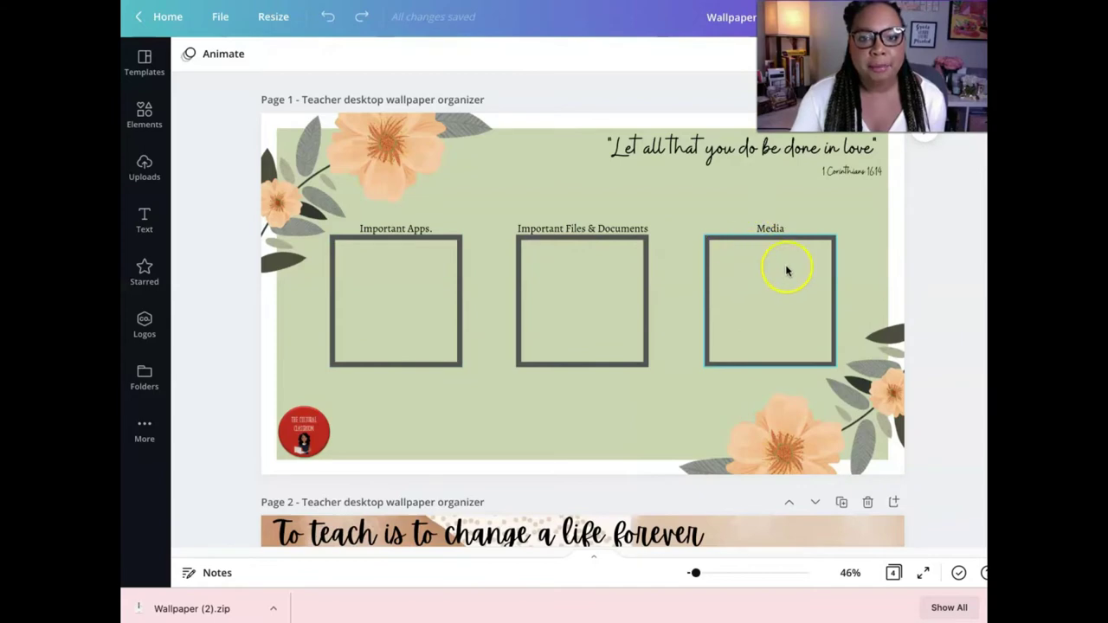
scroll(793, 312, down, 3)
scroll(796, 315, down, 5)
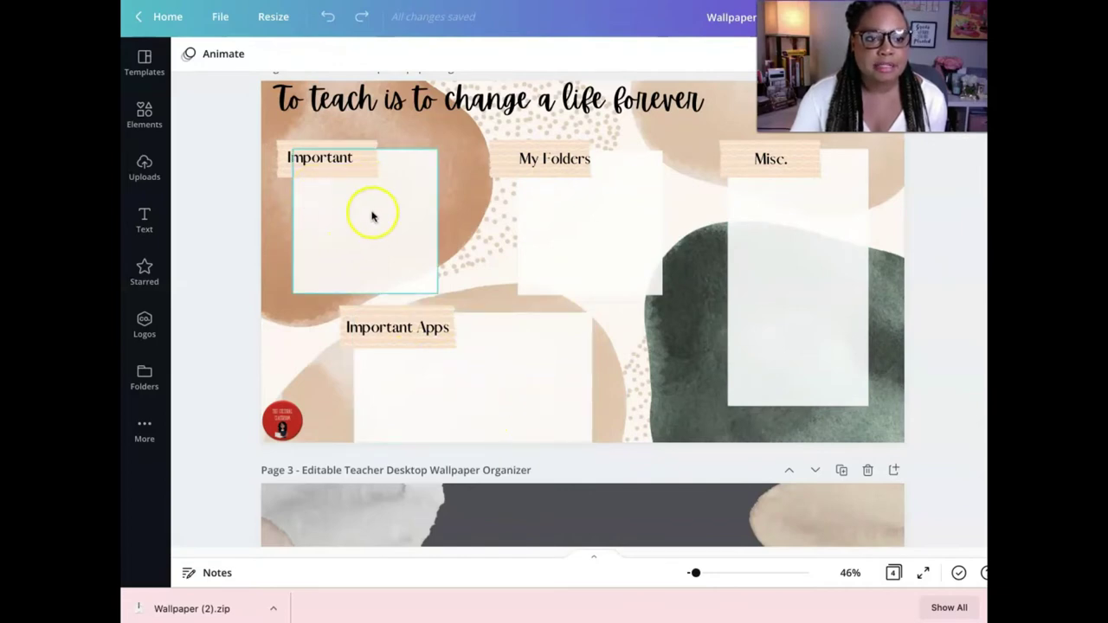
scroll(367, 217, down, 5)
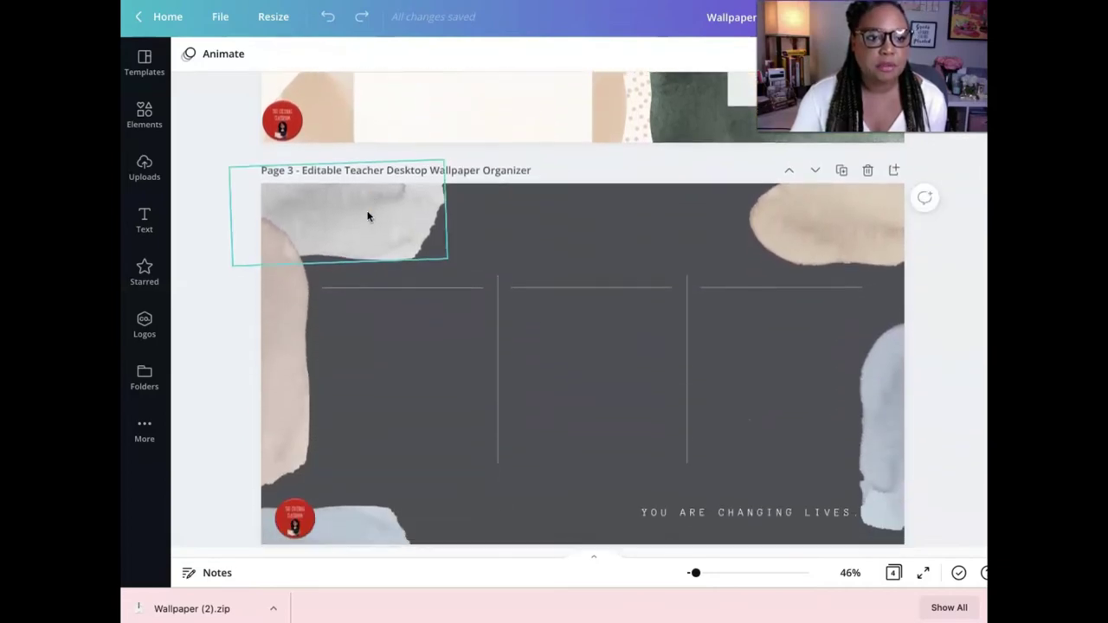
scroll(367, 216, down, 1)
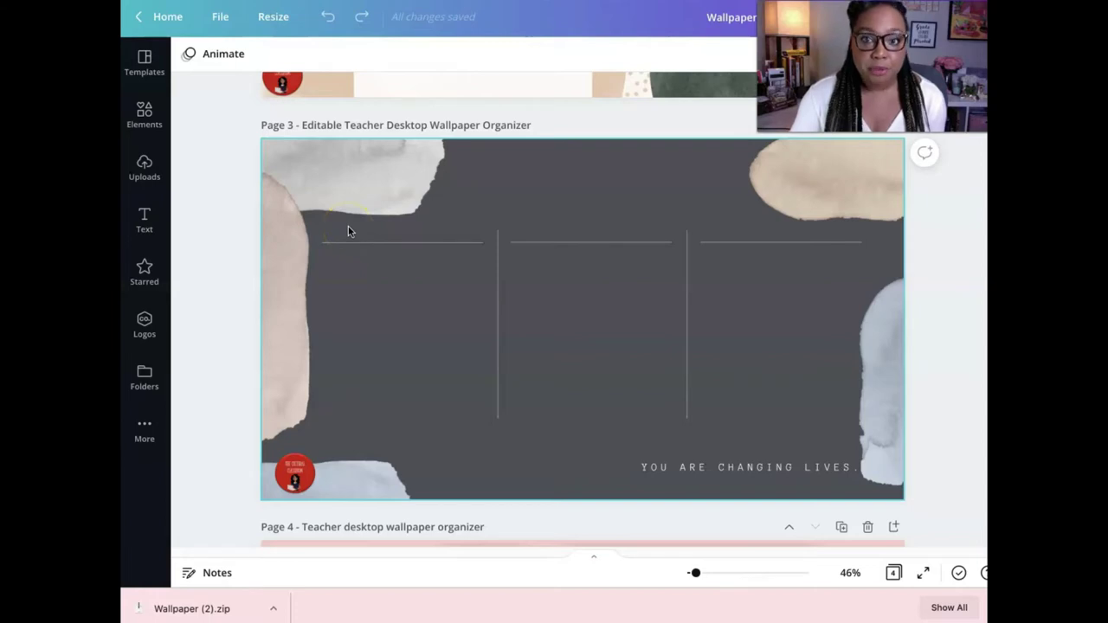
scroll(347, 231, down, 5)
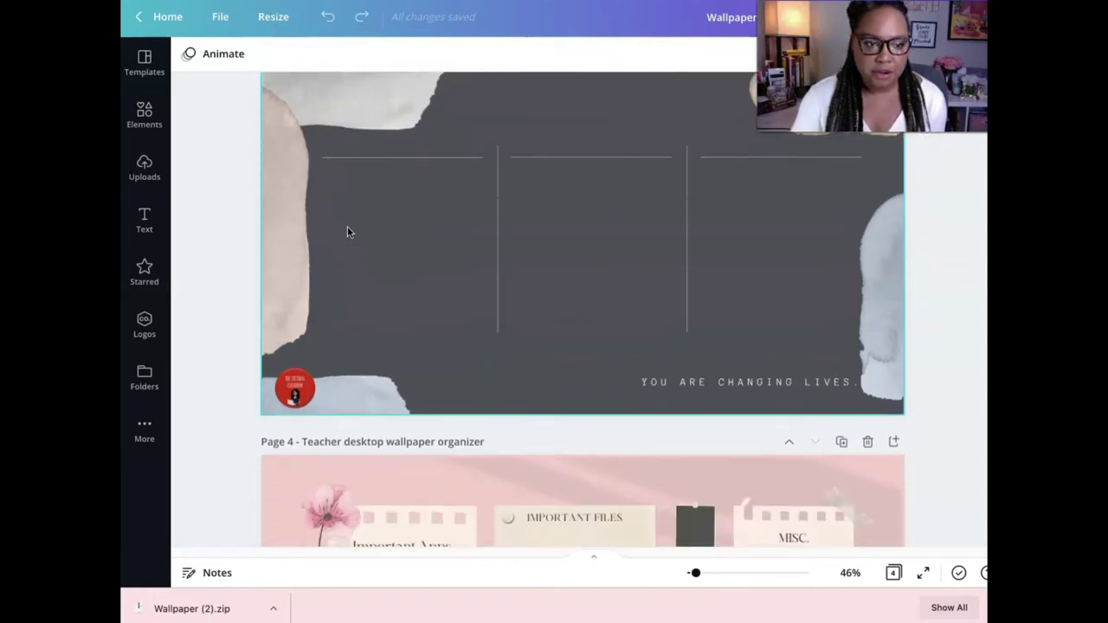
scroll(347, 231, down, 3)
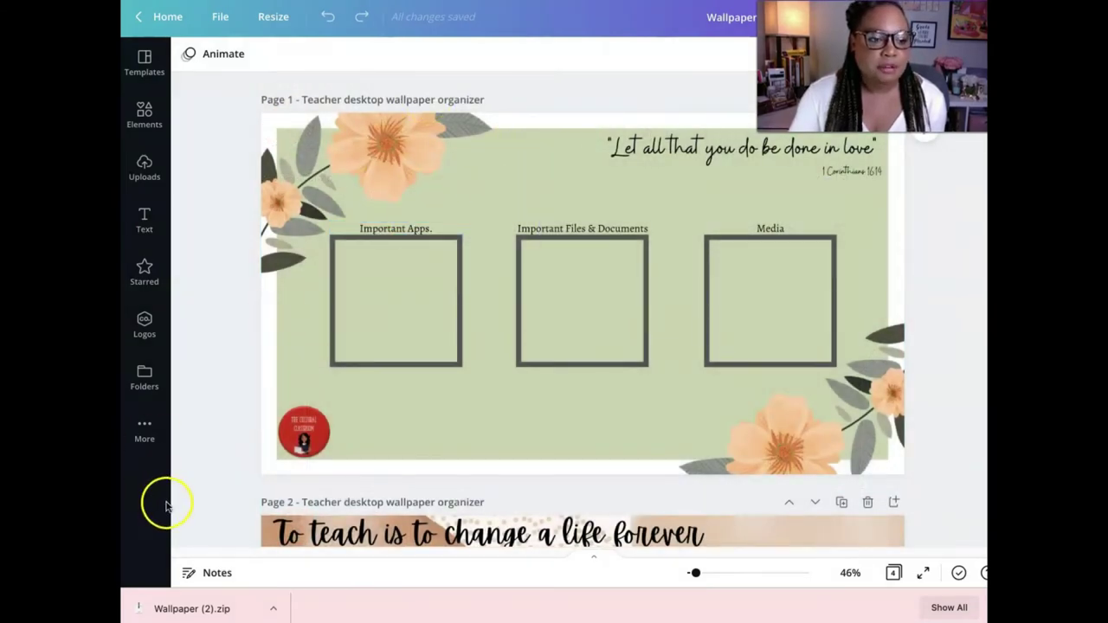
Check the wallpaper design's custom width and height in the resize options
click(274, 17)
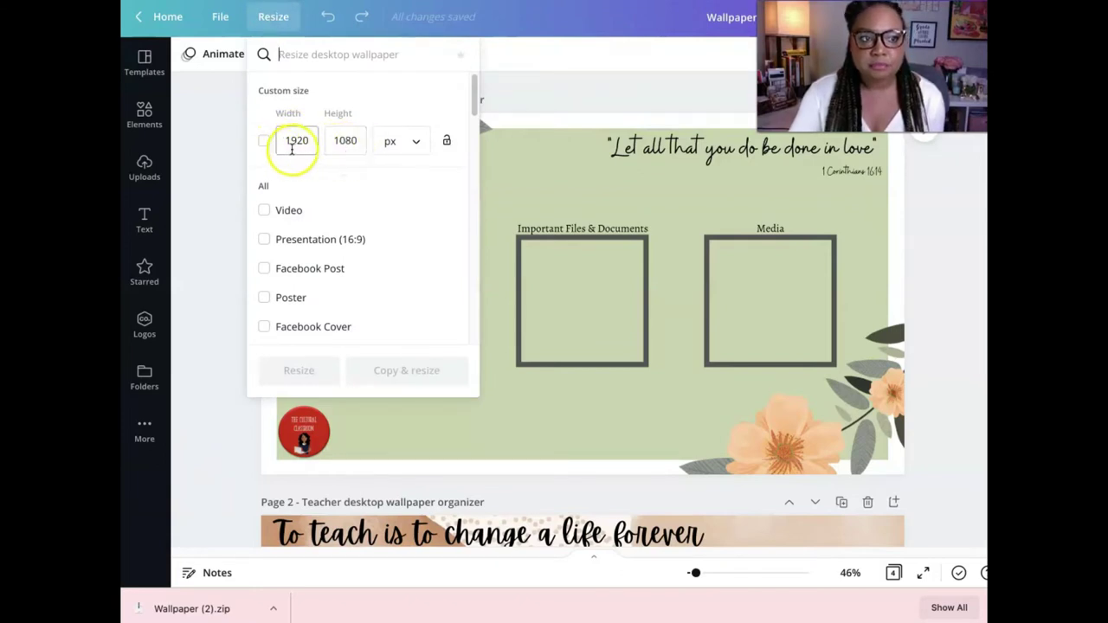
click(307, 150)
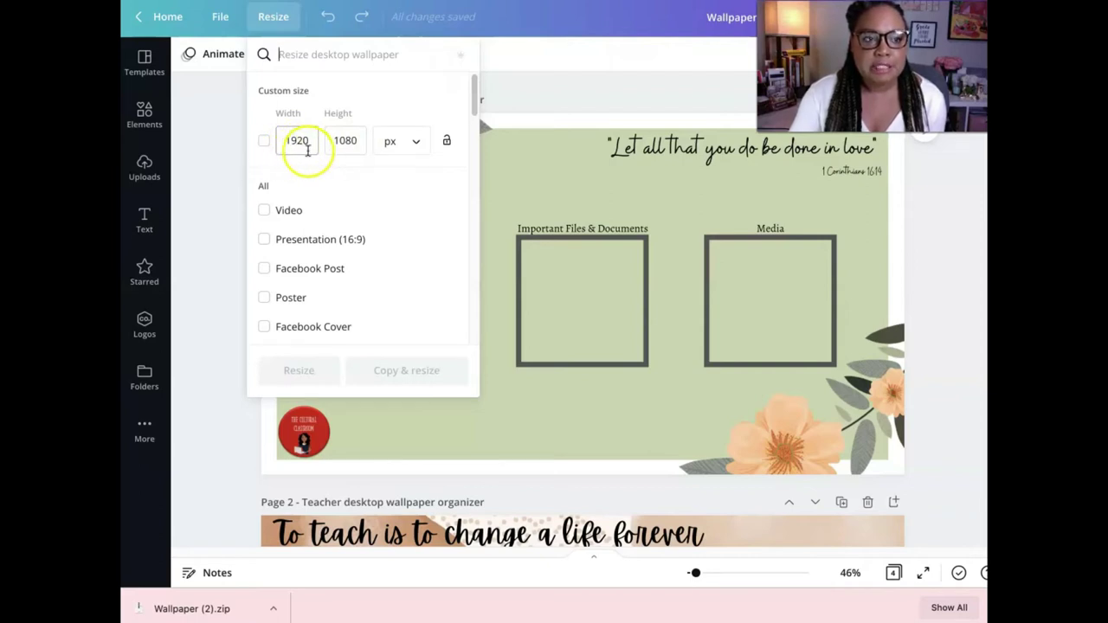
click(361, 149)
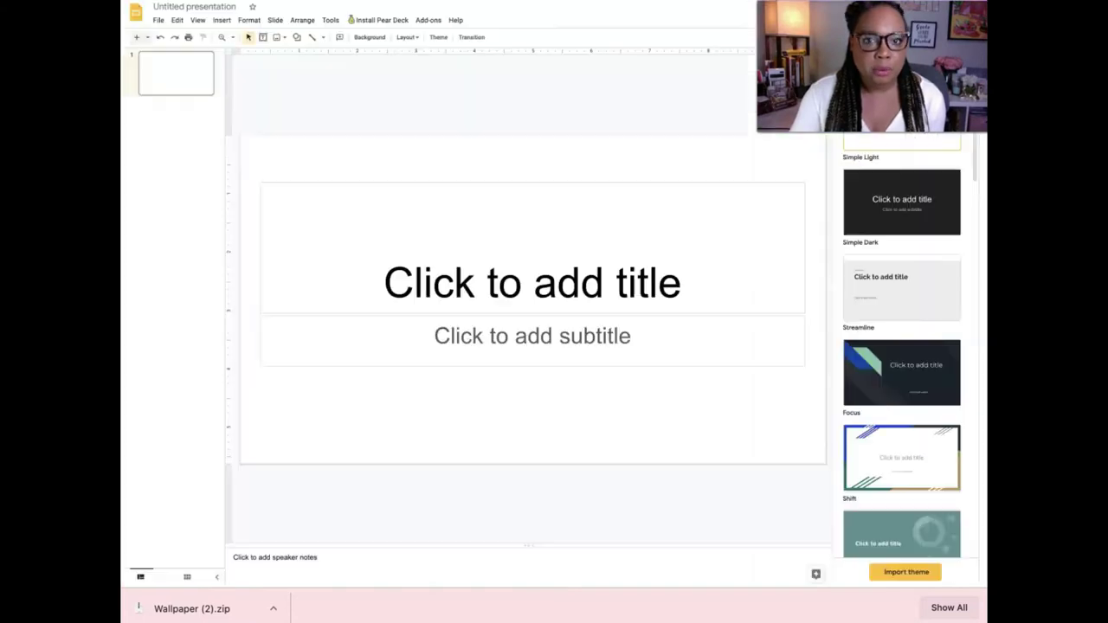
In the untitled Google Slides presentation, set and apply a custom page size of 1920 × 1080 pixels
click(159, 21)
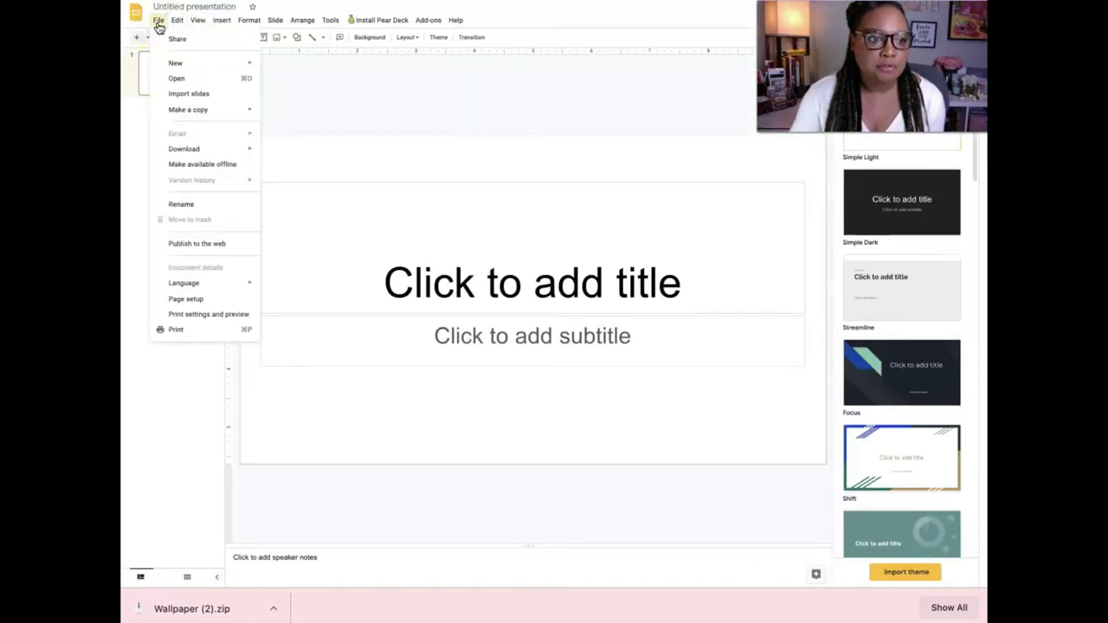
click(213, 299)
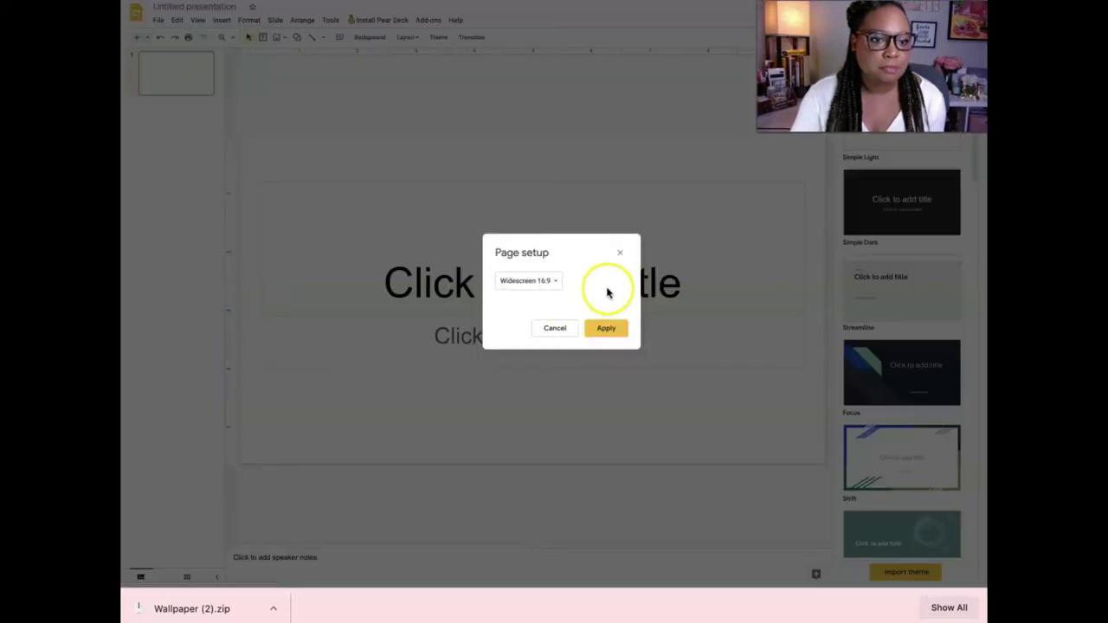
click(558, 286)
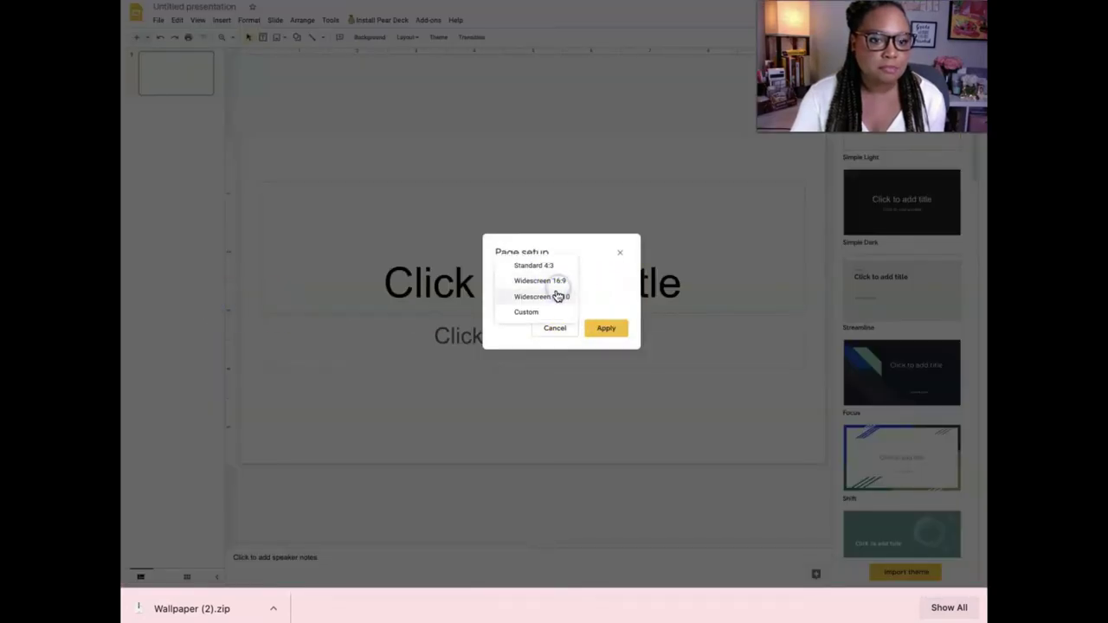
click(548, 311)
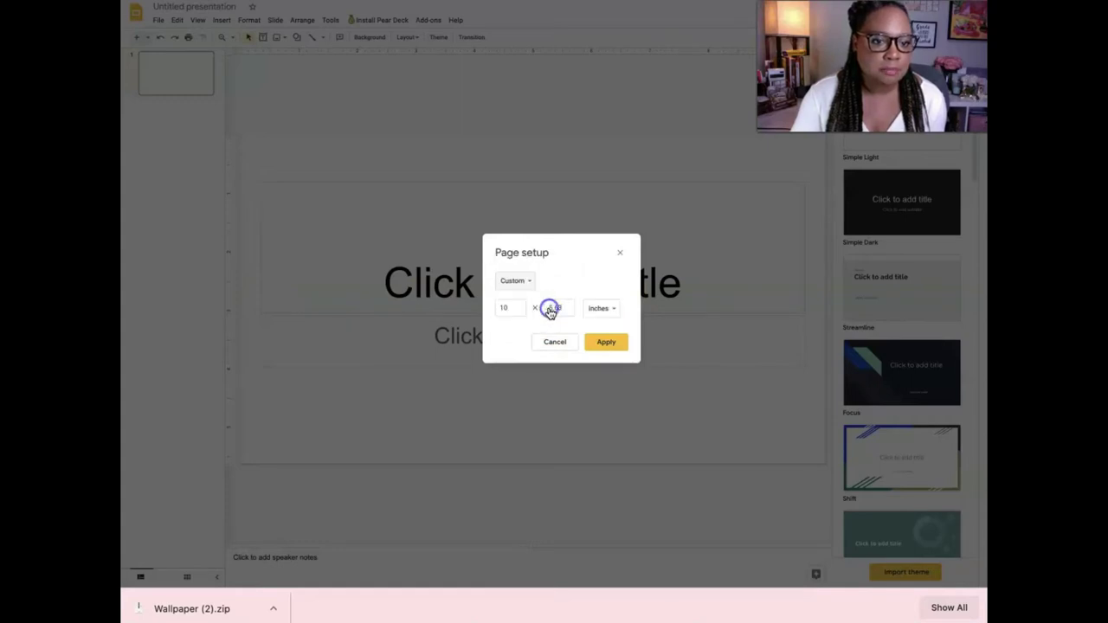
click(506, 307)
click(597, 310)
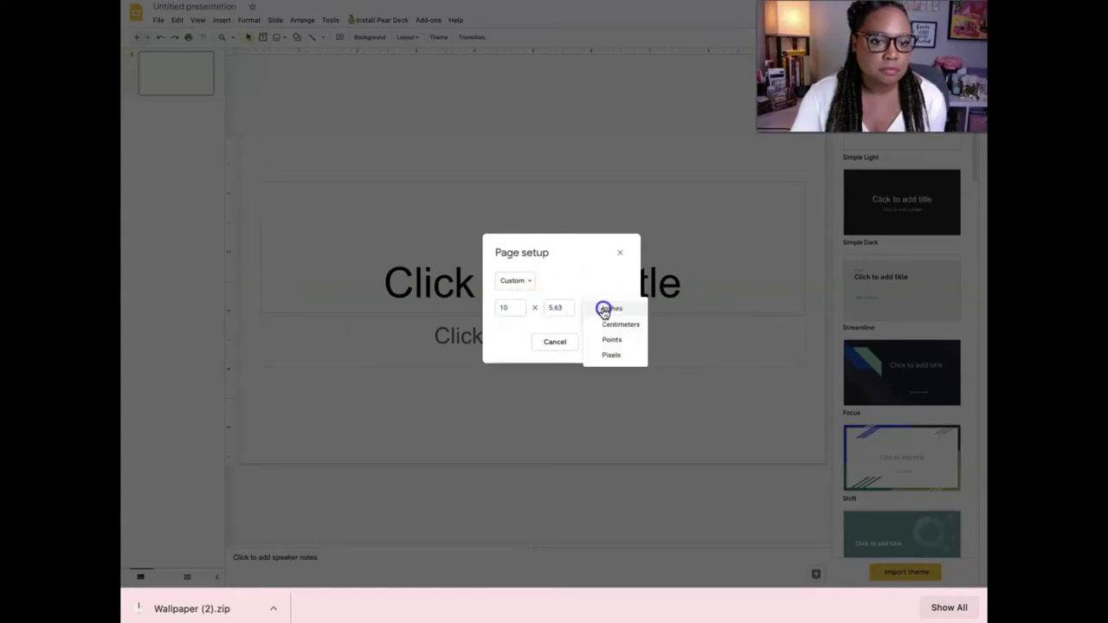
click(616, 349)
double_click(512, 309)
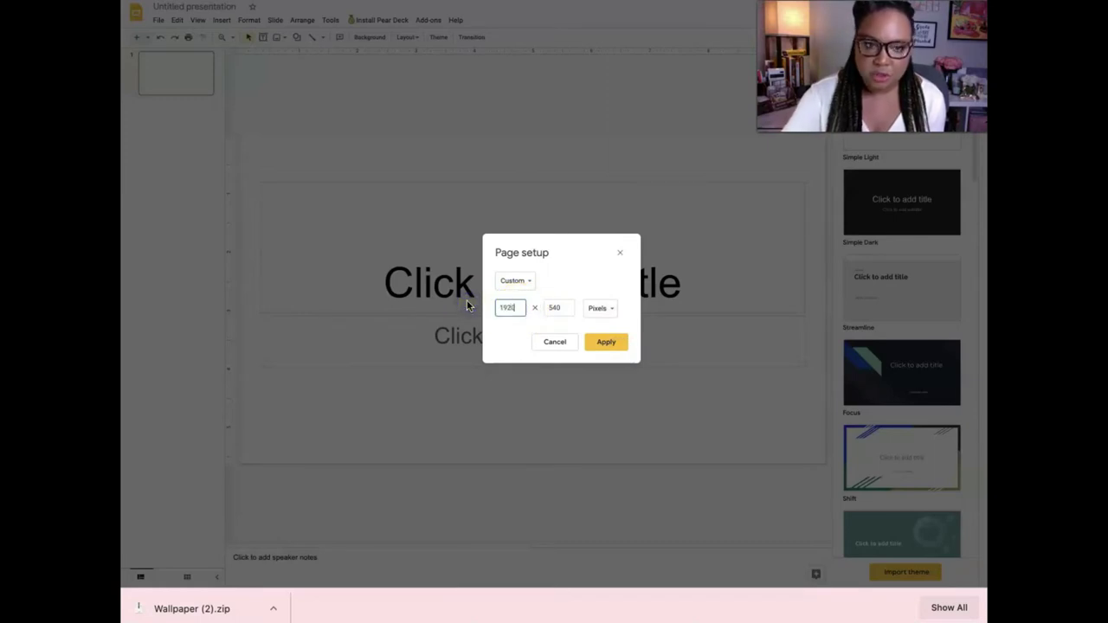
double_click(558, 308)
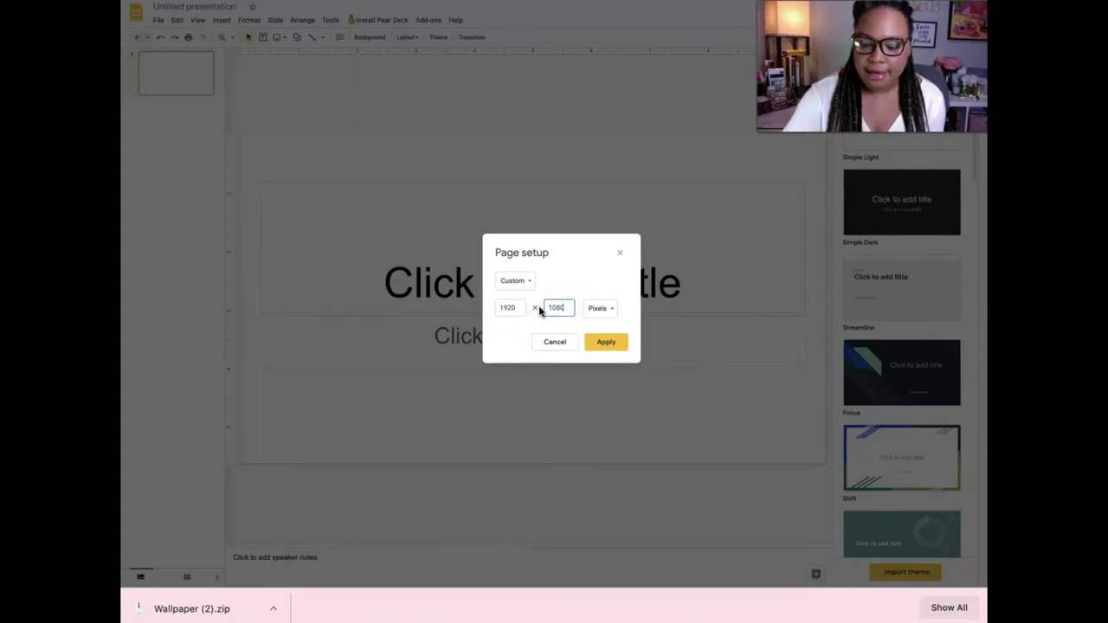
click(604, 342)
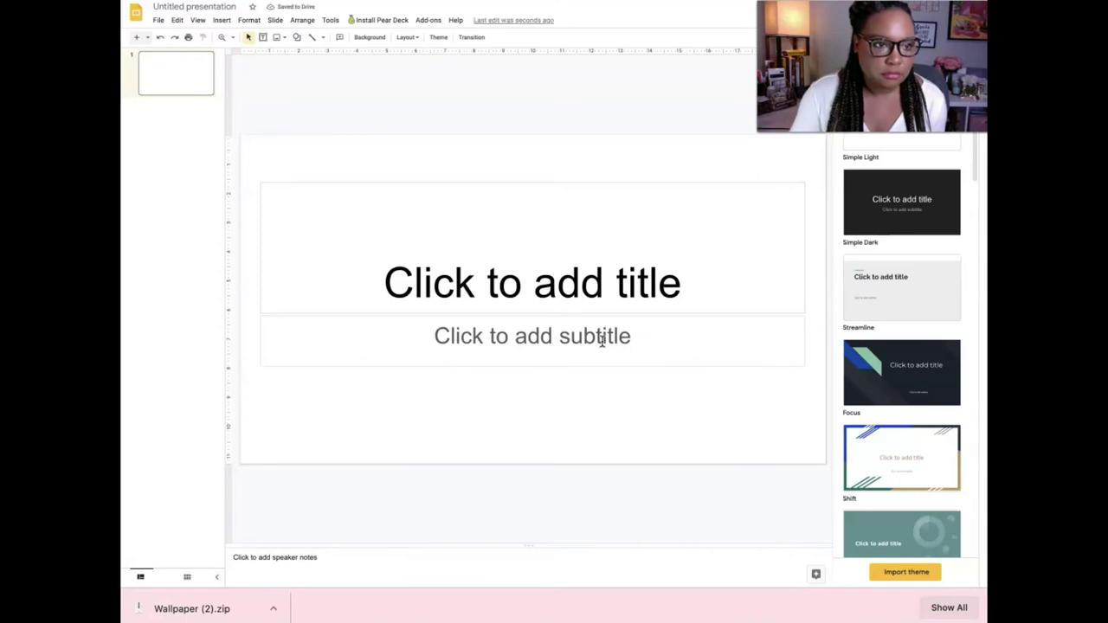
Delete the title and subtitle placeholders from the first slide, leaving it blank
click(593, 340)
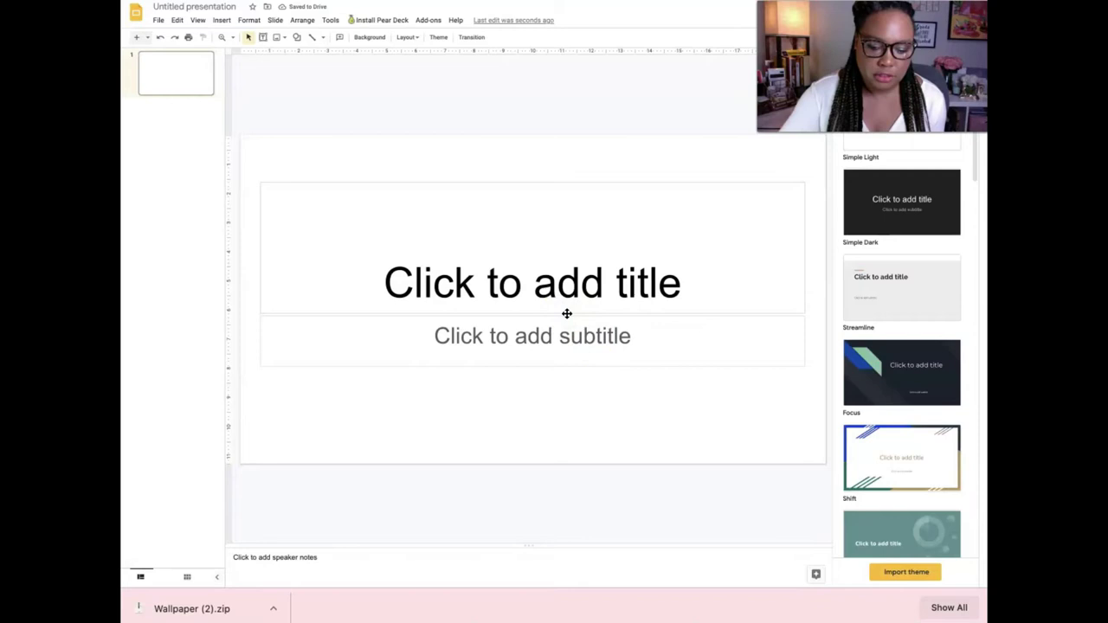
click(576, 315)
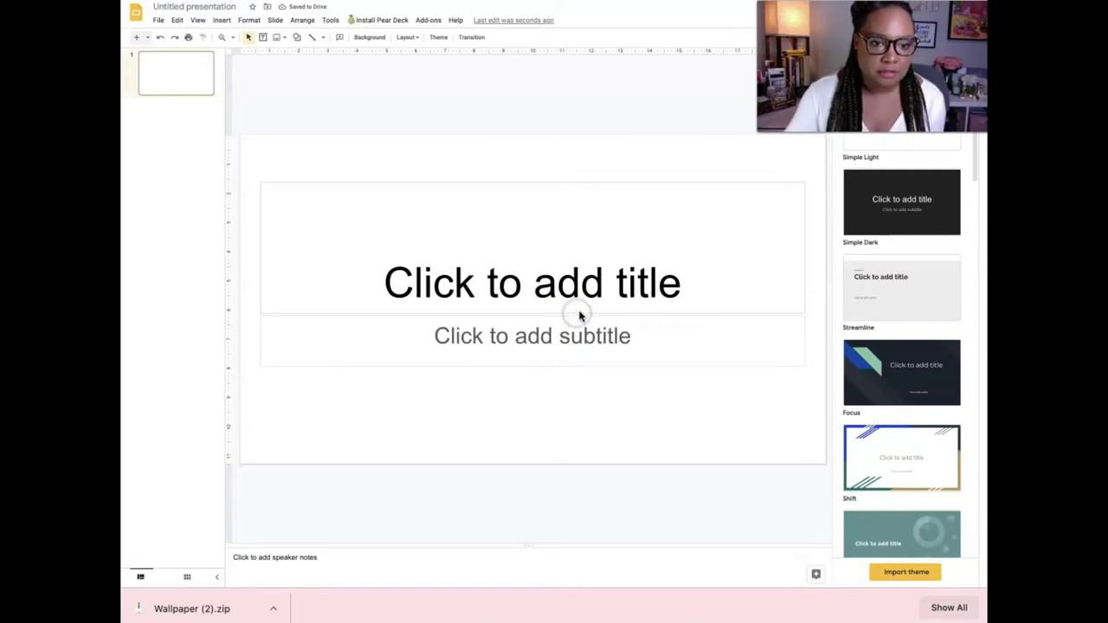
key(Delete)
click(579, 316)
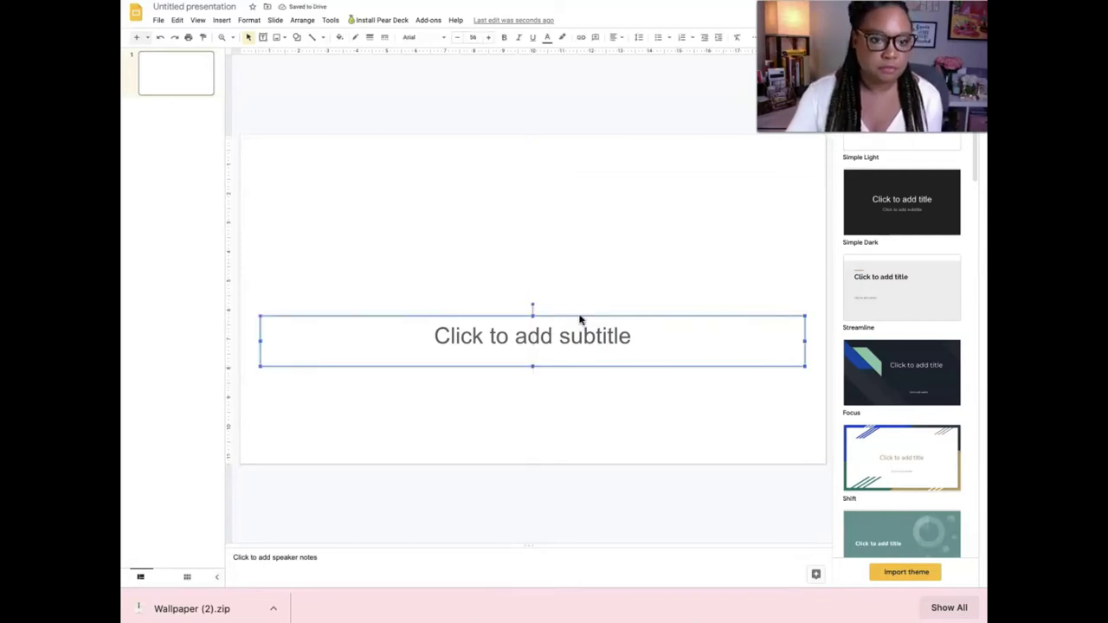
key(Delete)
click(572, 327)
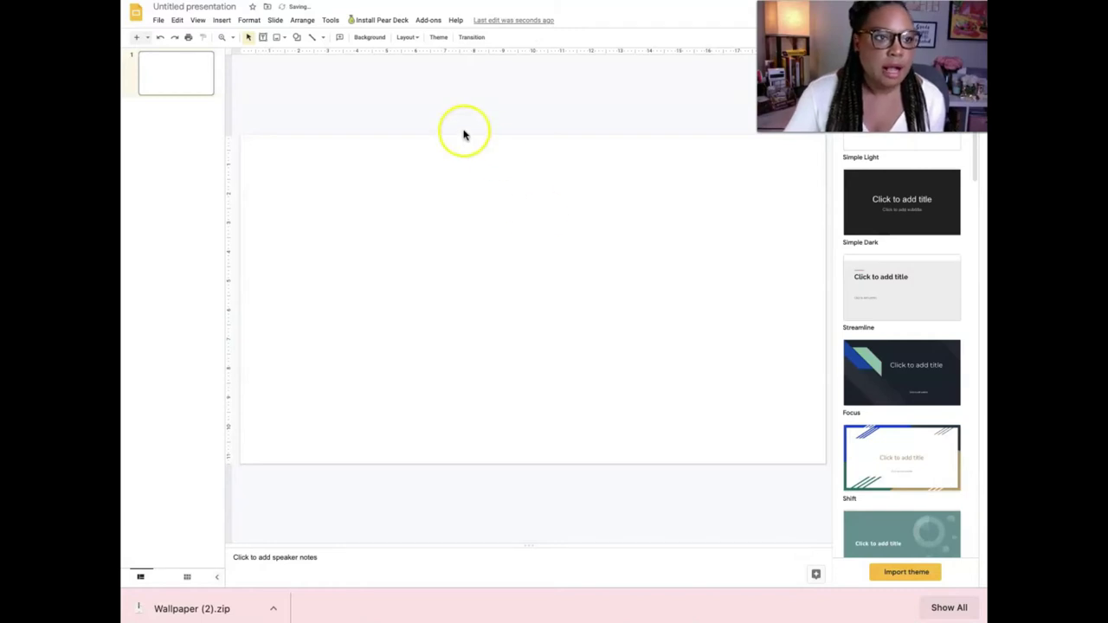
Insert the green 1,920 × 1,080 "Green and Pink Roses" wallpaper PNG from the computer's Pictures folder onto the blank slide
click(222, 20)
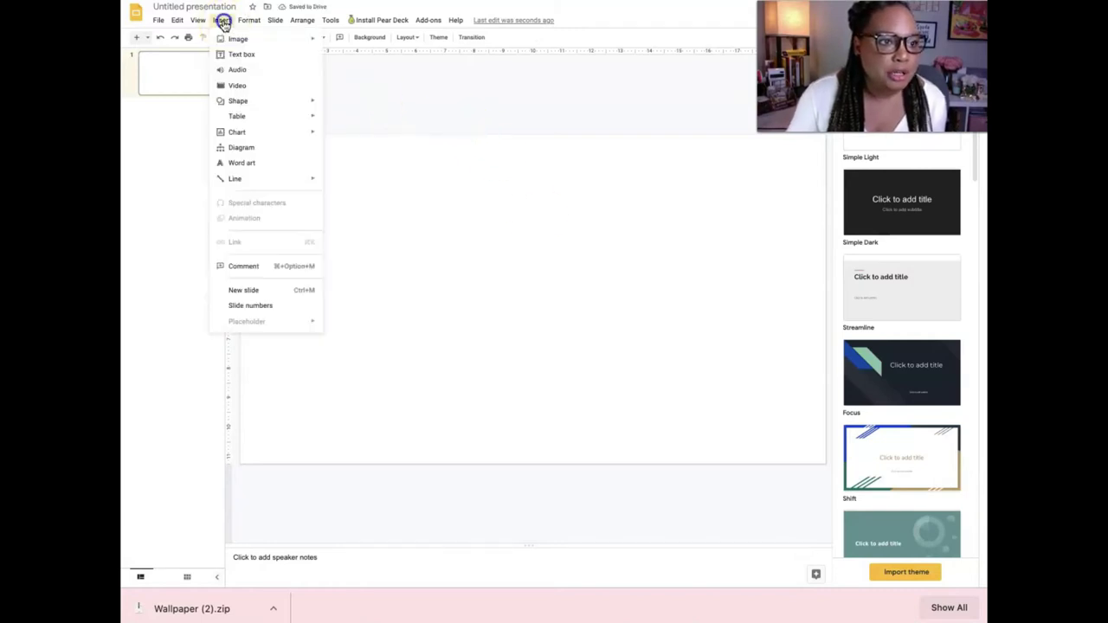
mouse_move(225, 41)
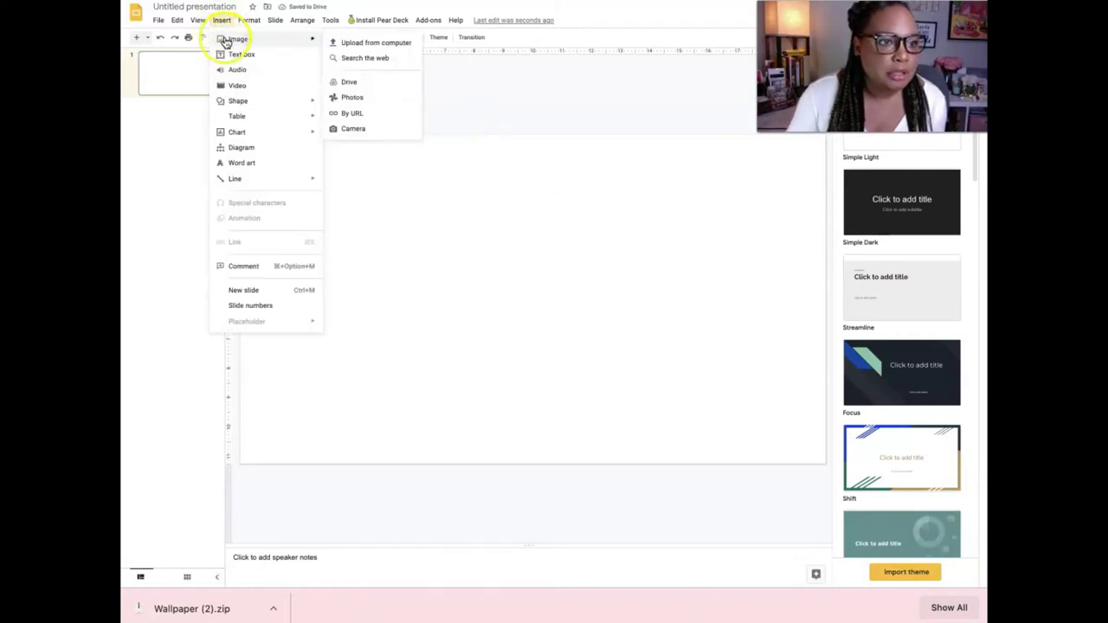
click(408, 45)
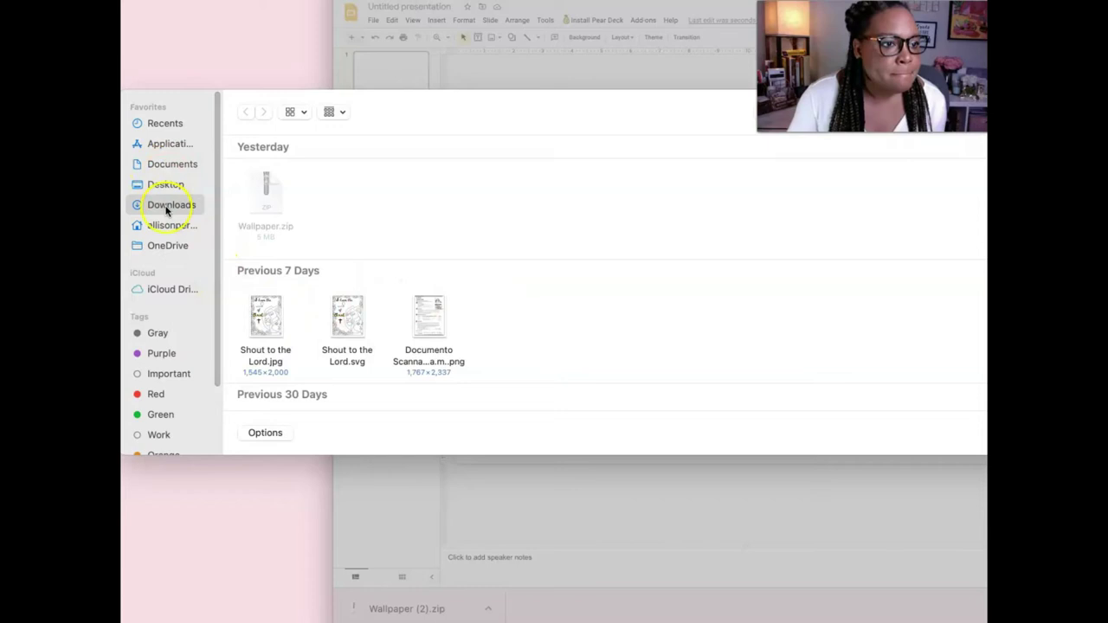
scroll(170, 282, down, 3)
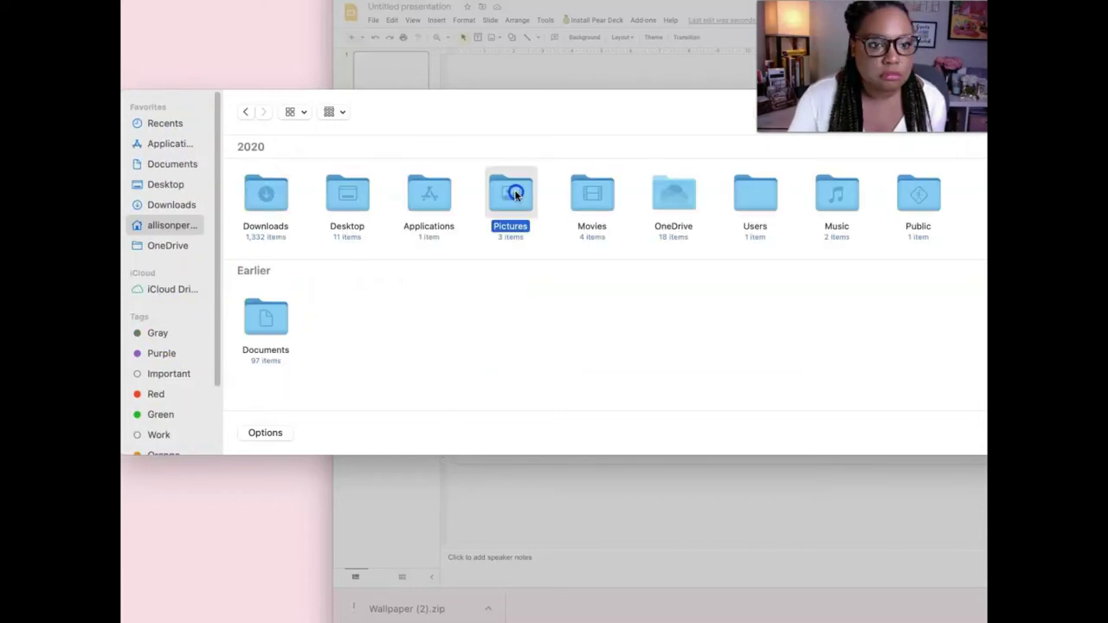
double_click(514, 192)
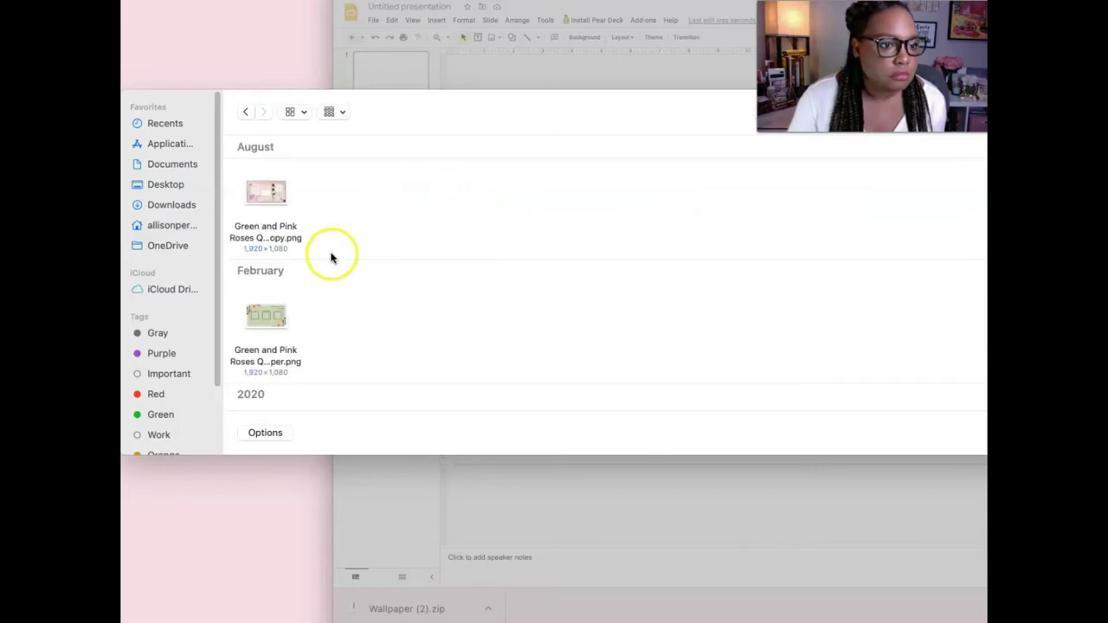
click(263, 331)
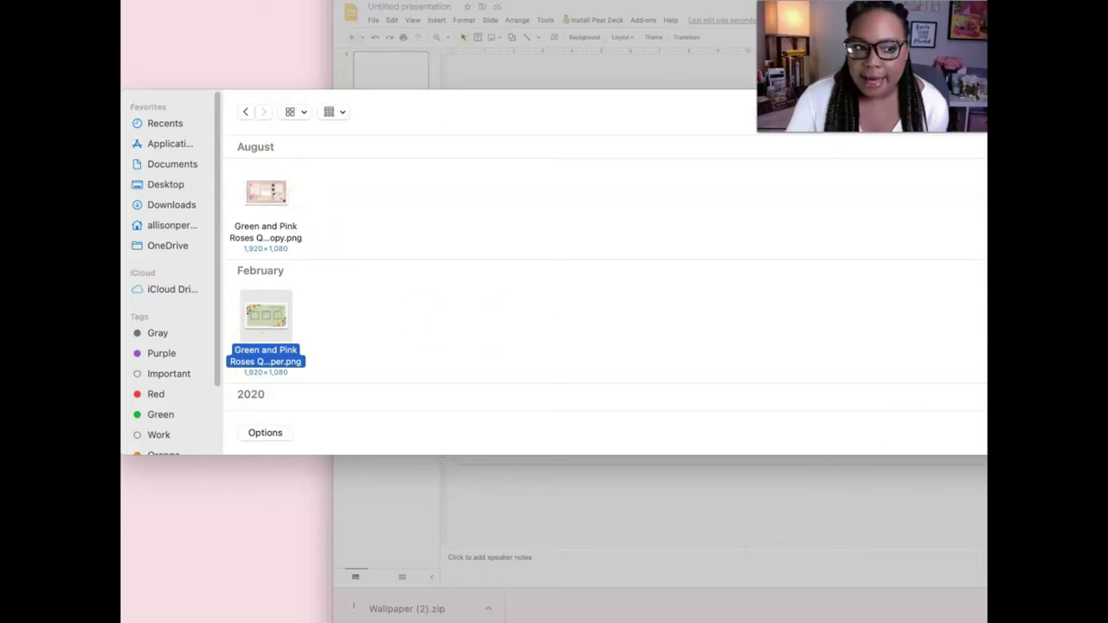
key(Return)
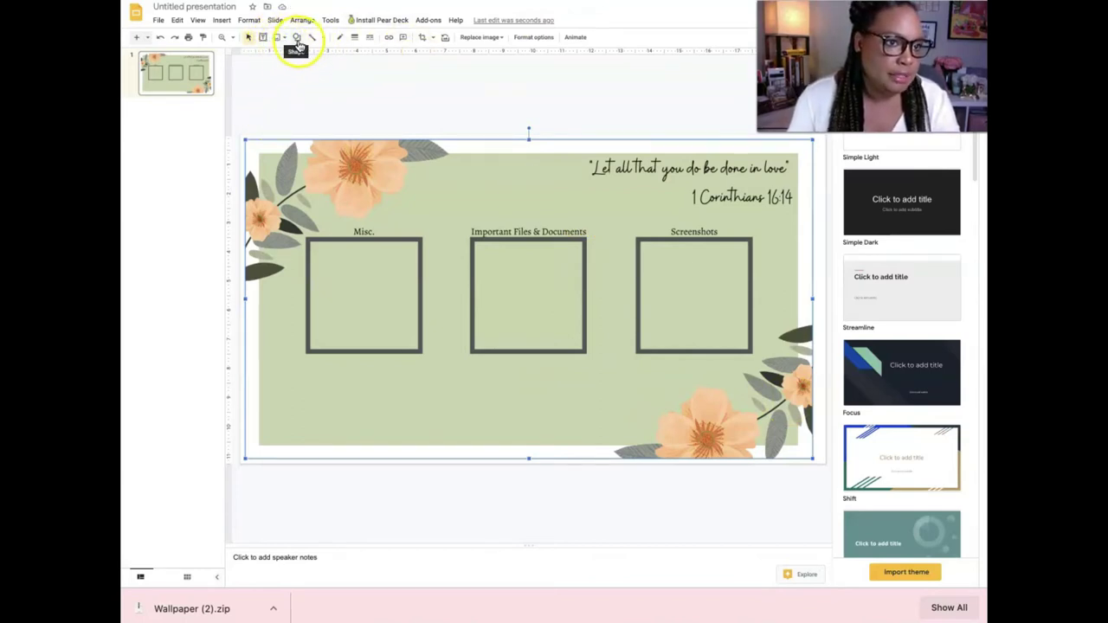
Draw a small rectangle covering the "Misc." heading and label it "School", with the text centred horizontally
click(297, 39)
mouse_move(322, 56)
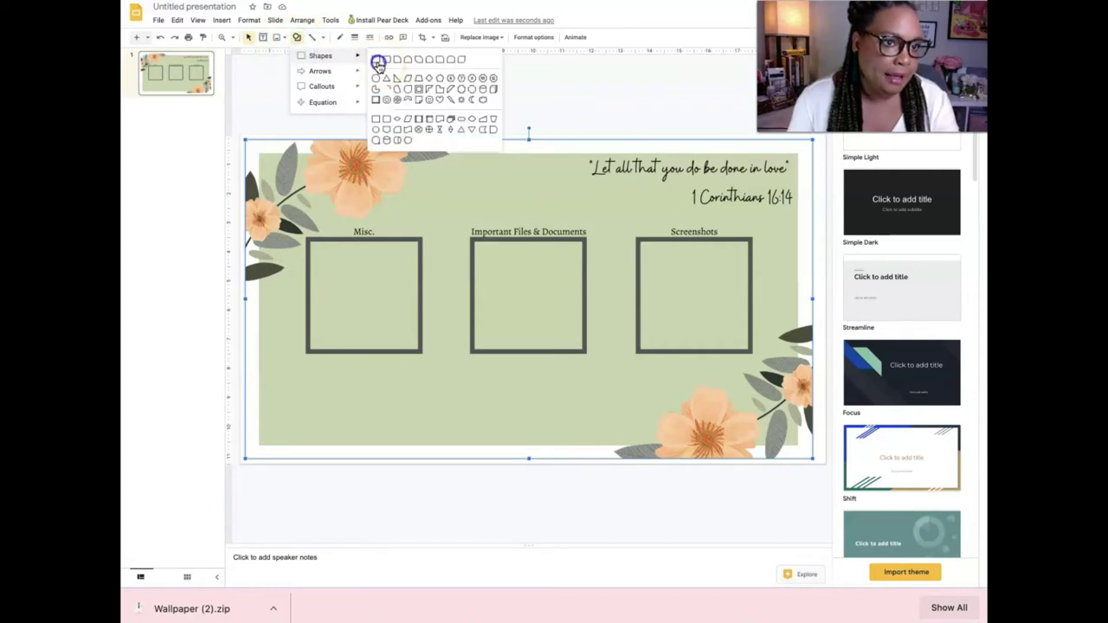
click(378, 64)
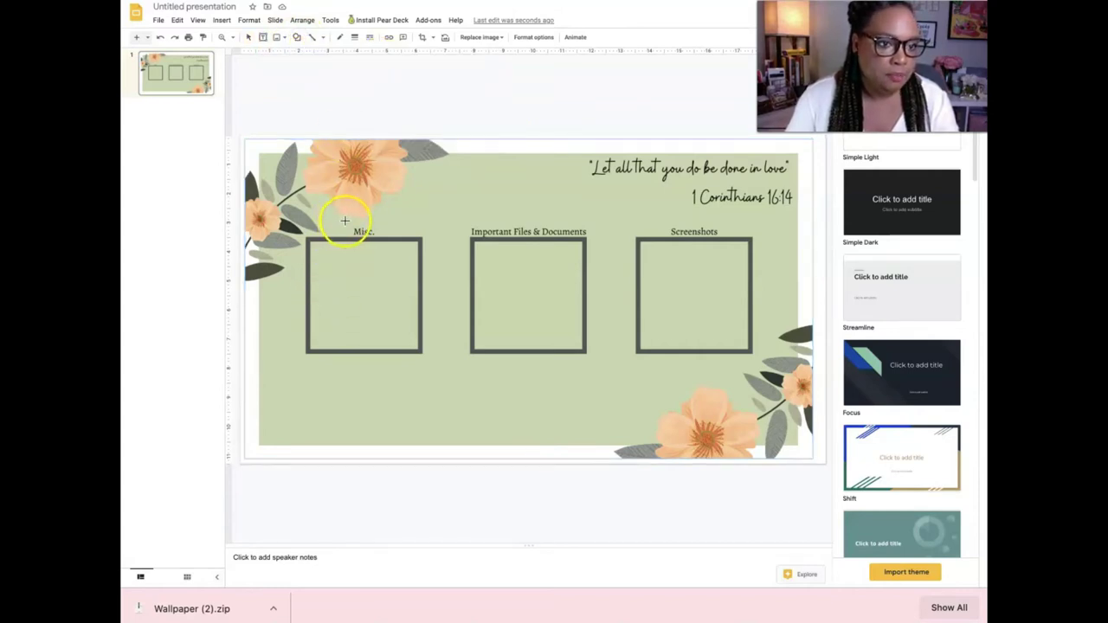
drag(345, 221, 383, 235)
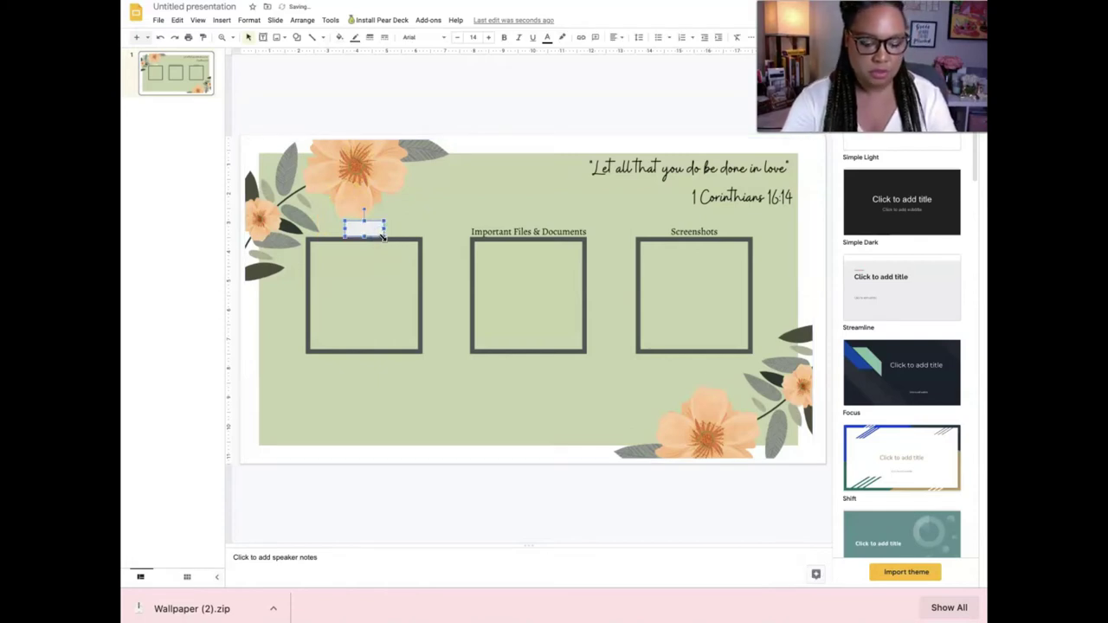
text(M)
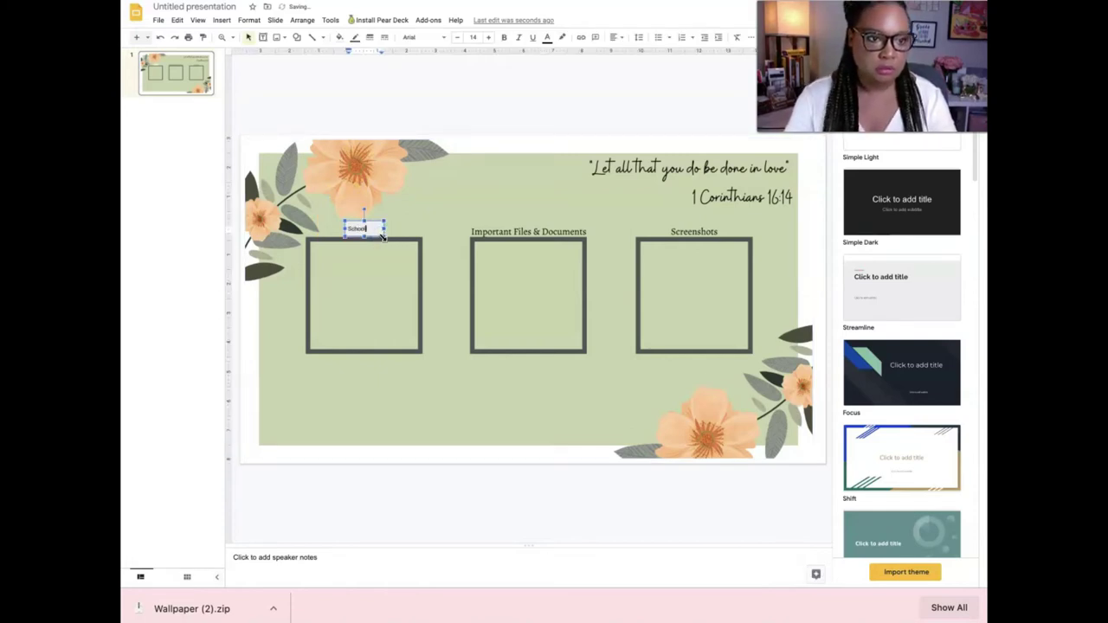
click(617, 38)
click(631, 54)
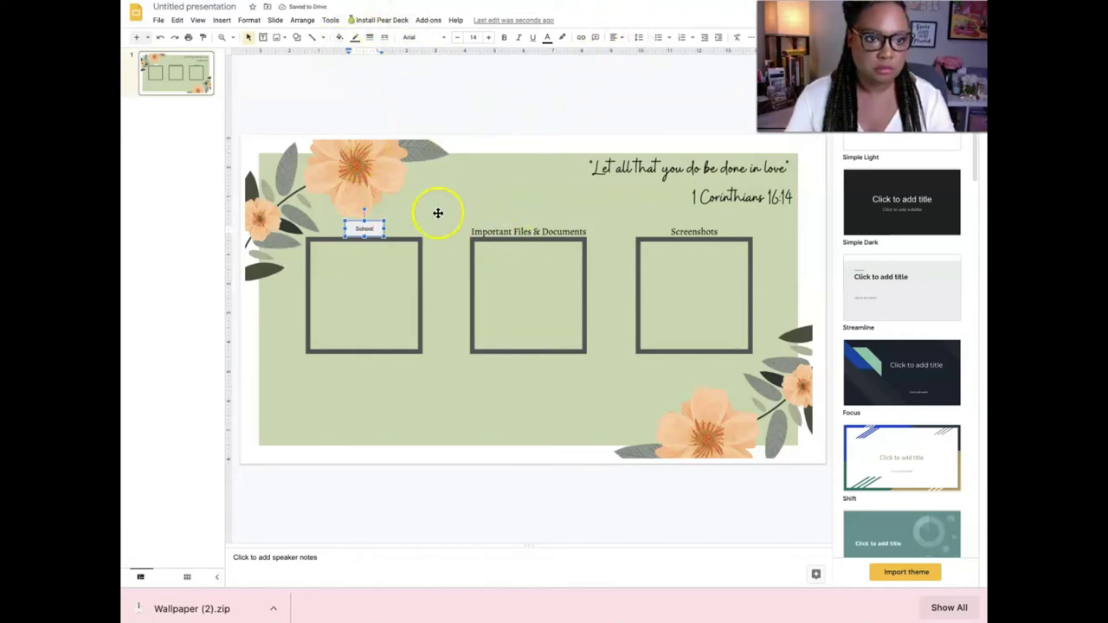
click(378, 220)
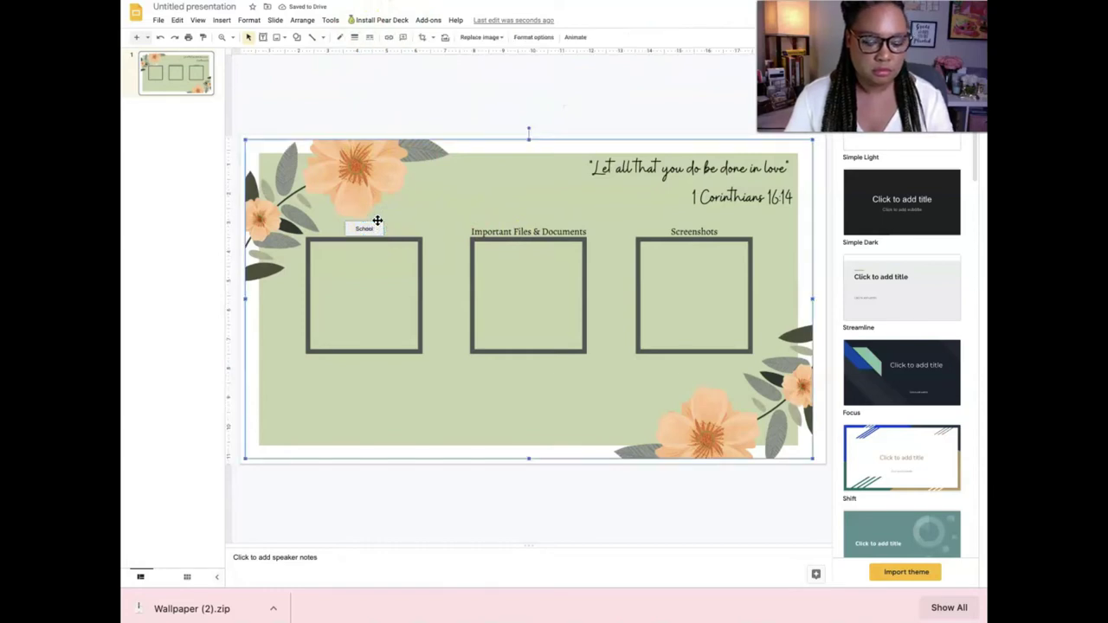
drag(378, 220, 387, 232)
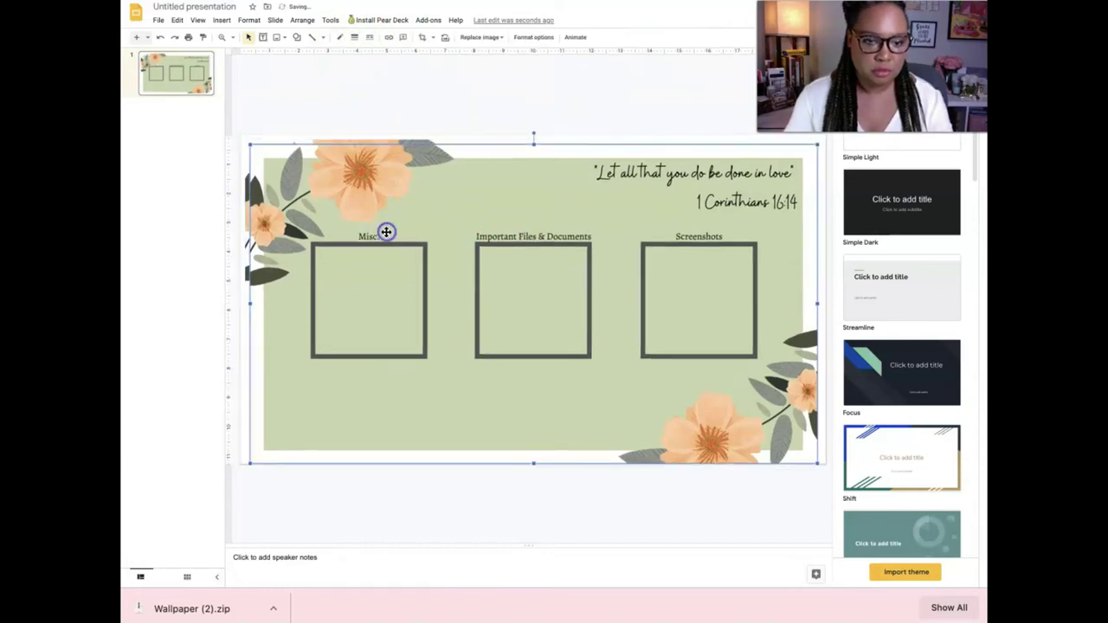
key(ctrl+z)
Place a copy of the "School" label over the "Important Files & Documents" heading and widen it to cover the whole heading
drag(378, 230, 490, 219)
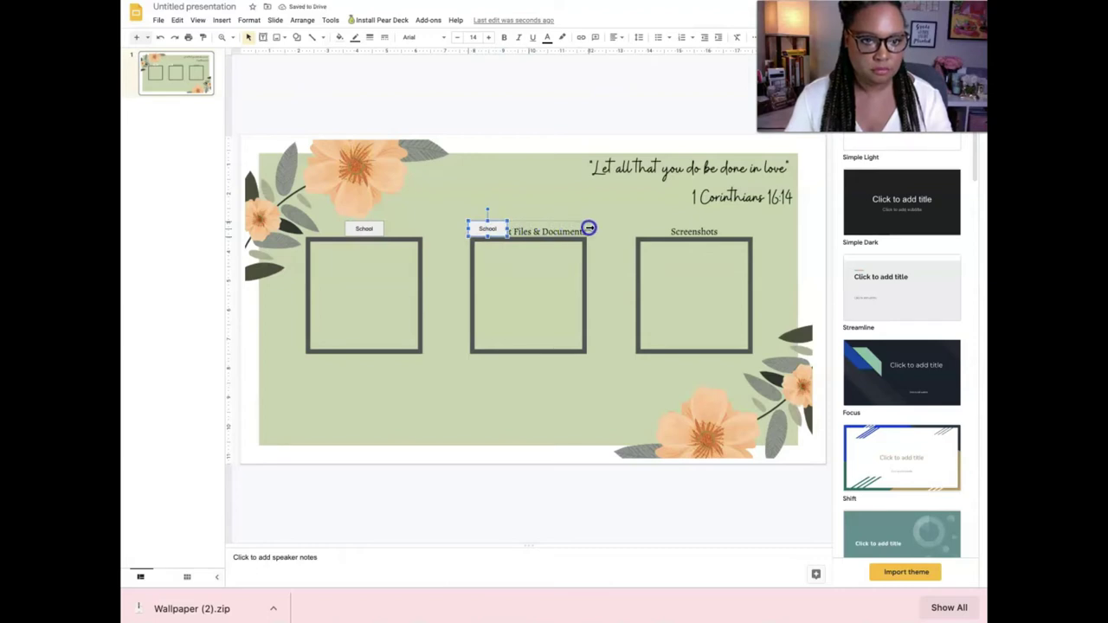
drag(589, 228, 588, 227)
Replace the text of the label above the middle box with "IEPs" and centre it horizontally
click(558, 228)
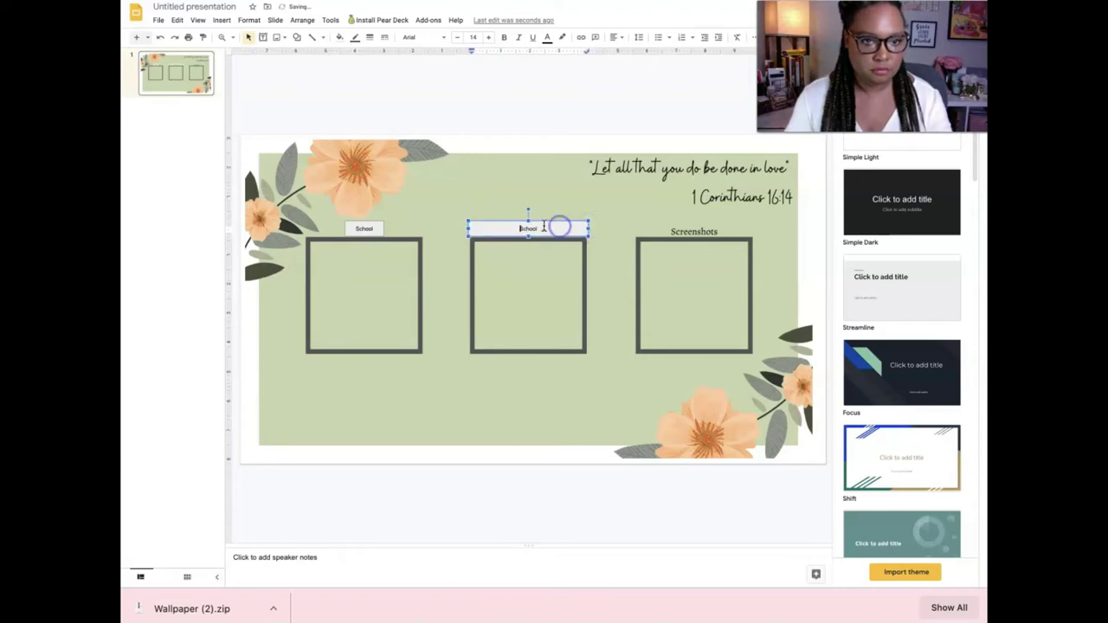
double_click(512, 225)
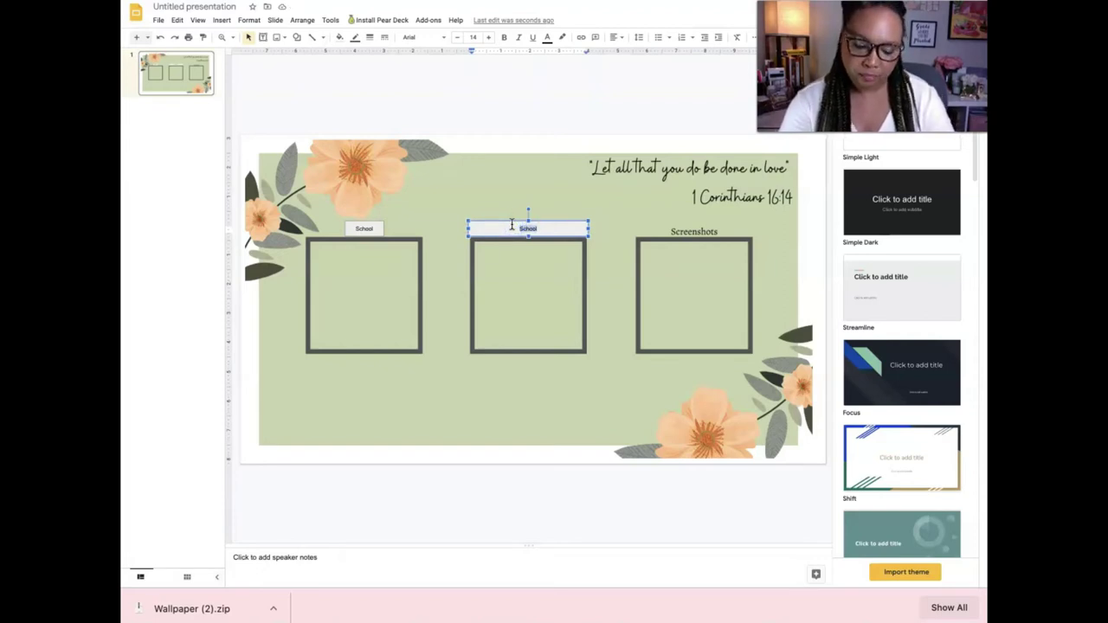
text(Im)
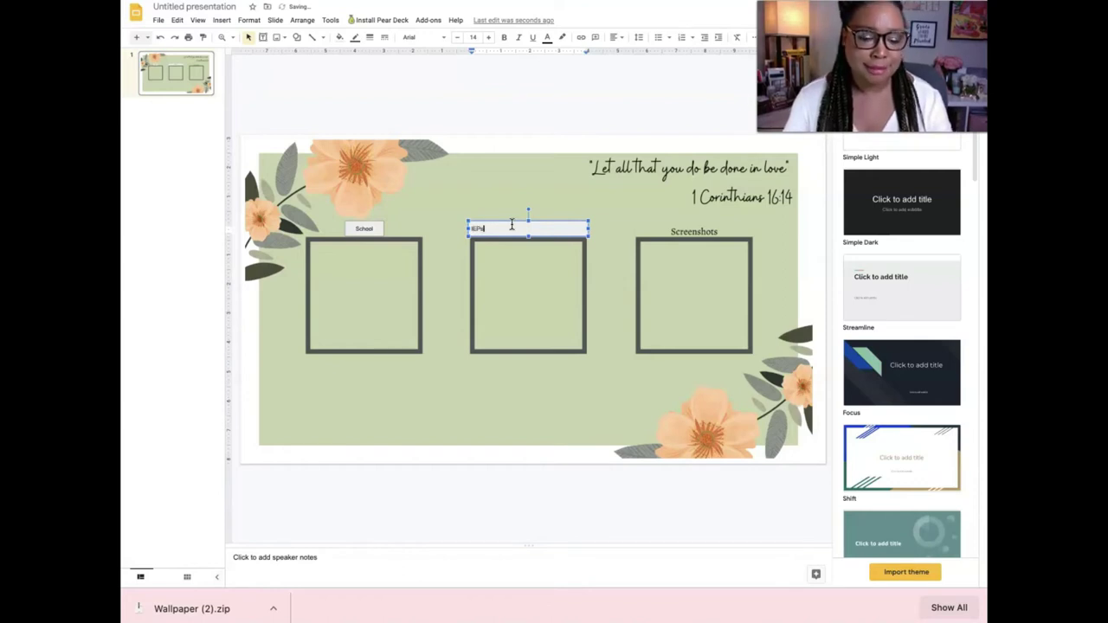
key(ctrl+a)
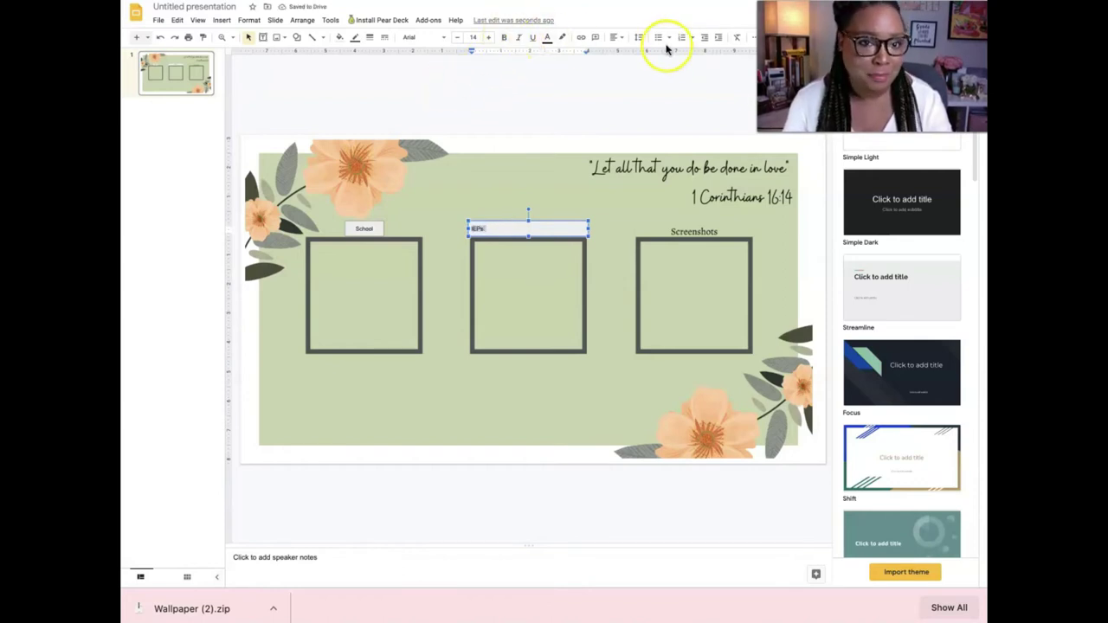
click(616, 37)
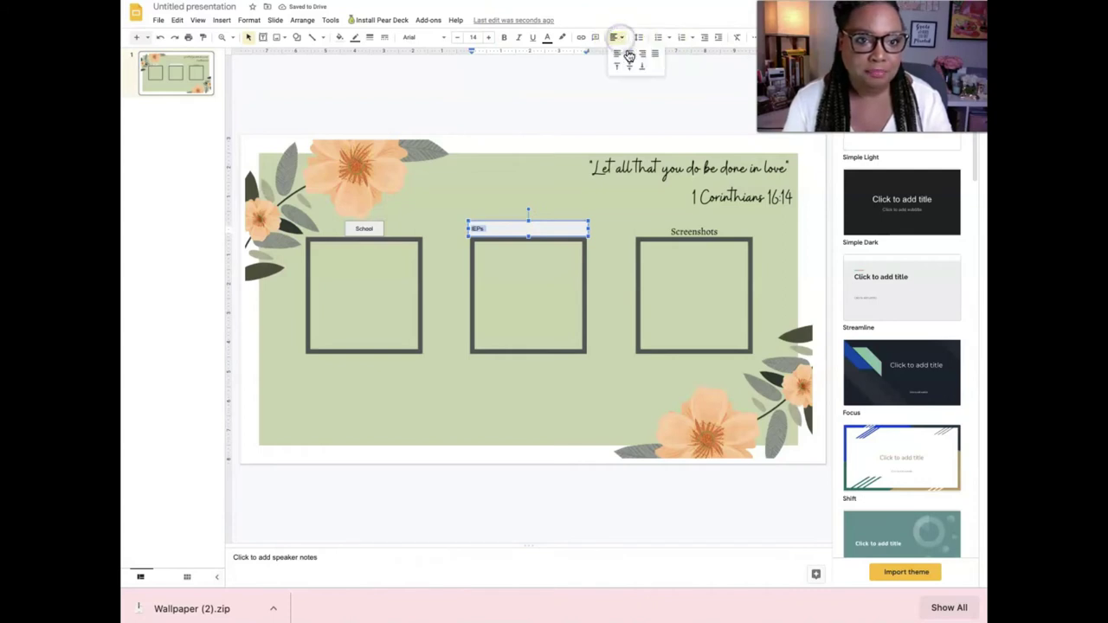
click(630, 53)
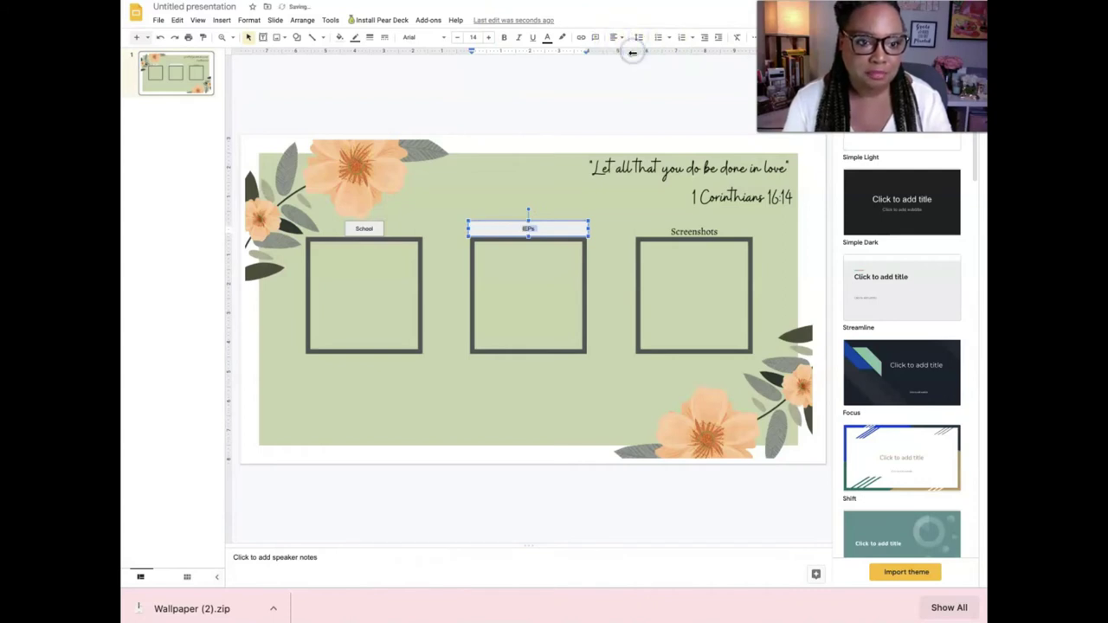
click(650, 213)
Duplicate the "School" label, place the copy over the "Screenshots" heading and widen it to cover the heading
click(366, 227)
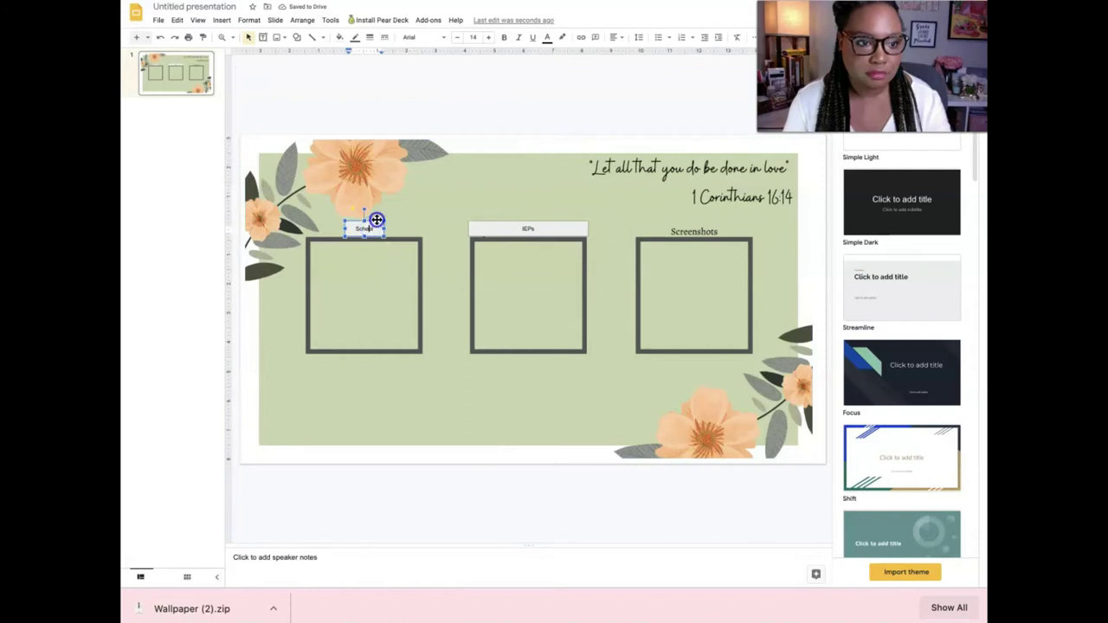
click(377, 220)
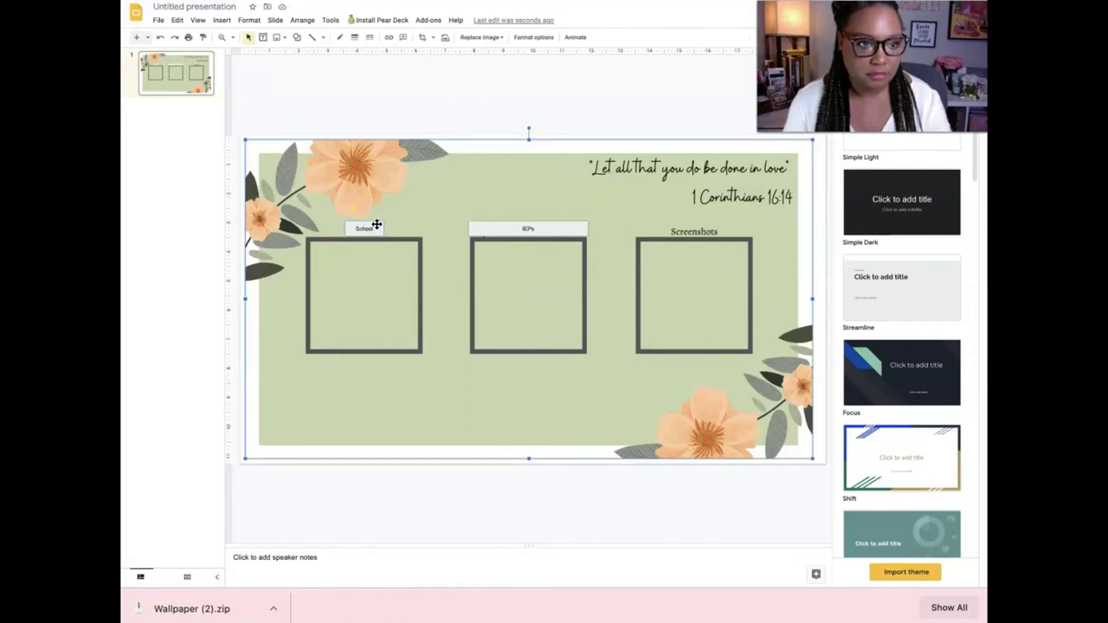
click(377, 224)
drag(376, 224, 382, 230)
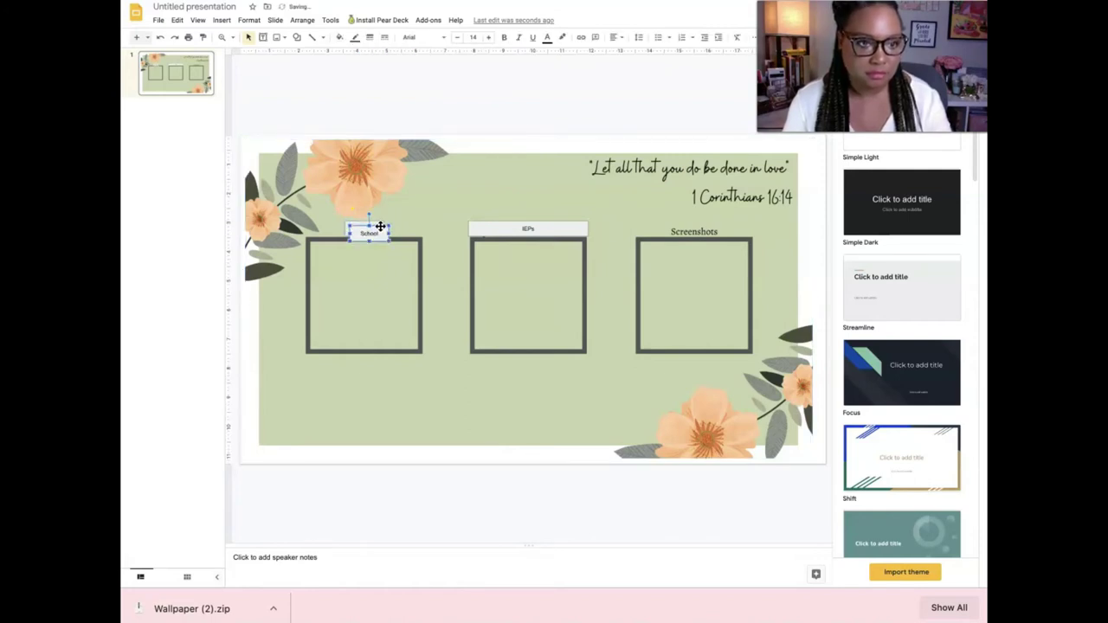
click(690, 223)
mouse_move(708, 229)
mouse_down()
mouse_move(725, 232)
mouse_move(718, 222)
mouse_up()
click(701, 230)
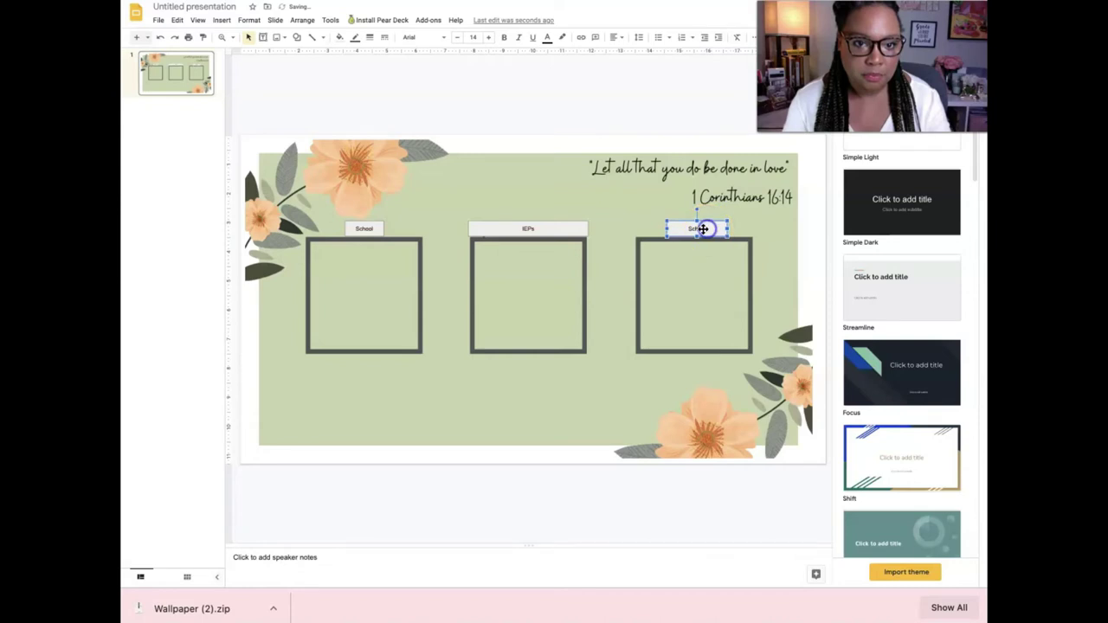
Change the text of the label covering the "Screenshots" heading to "Personal"
click(698, 226)
double_click(696, 227)
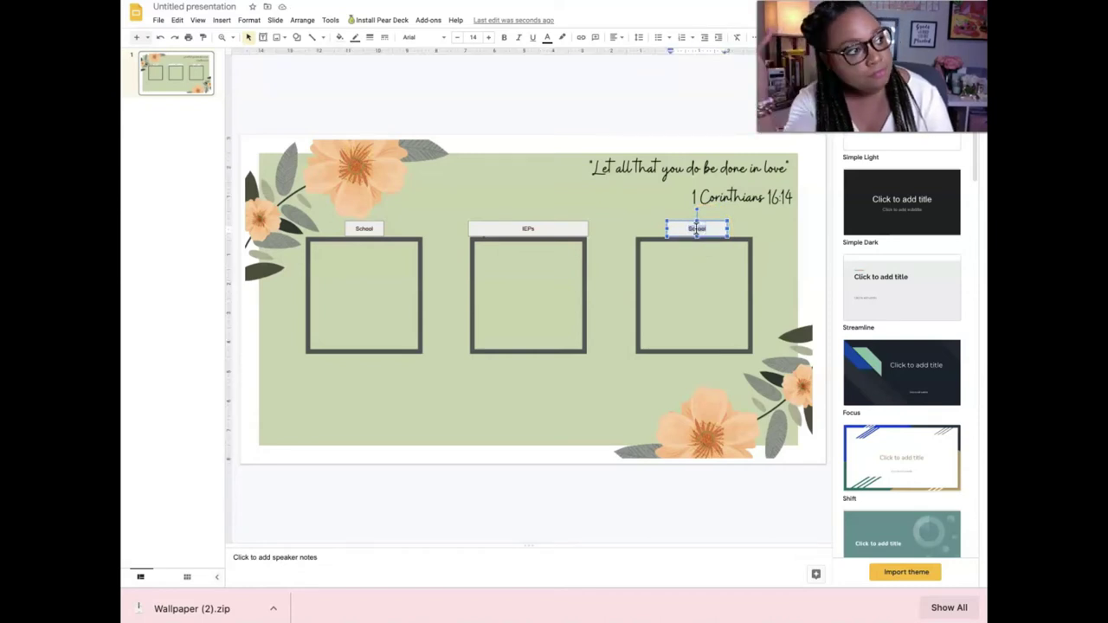
key(BackSpace)
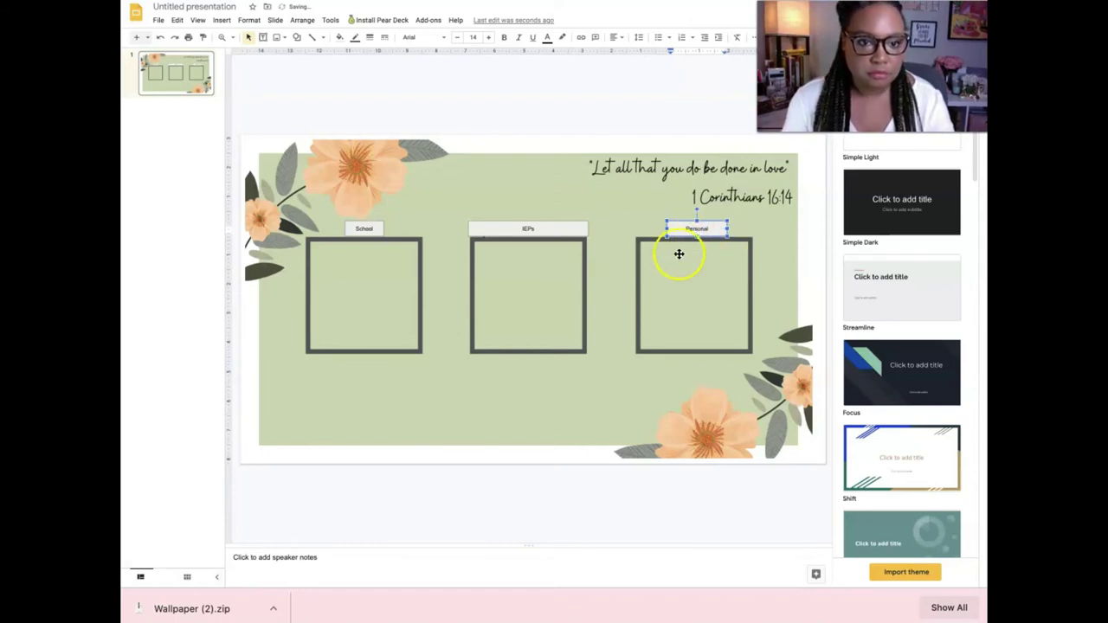
click(768, 243)
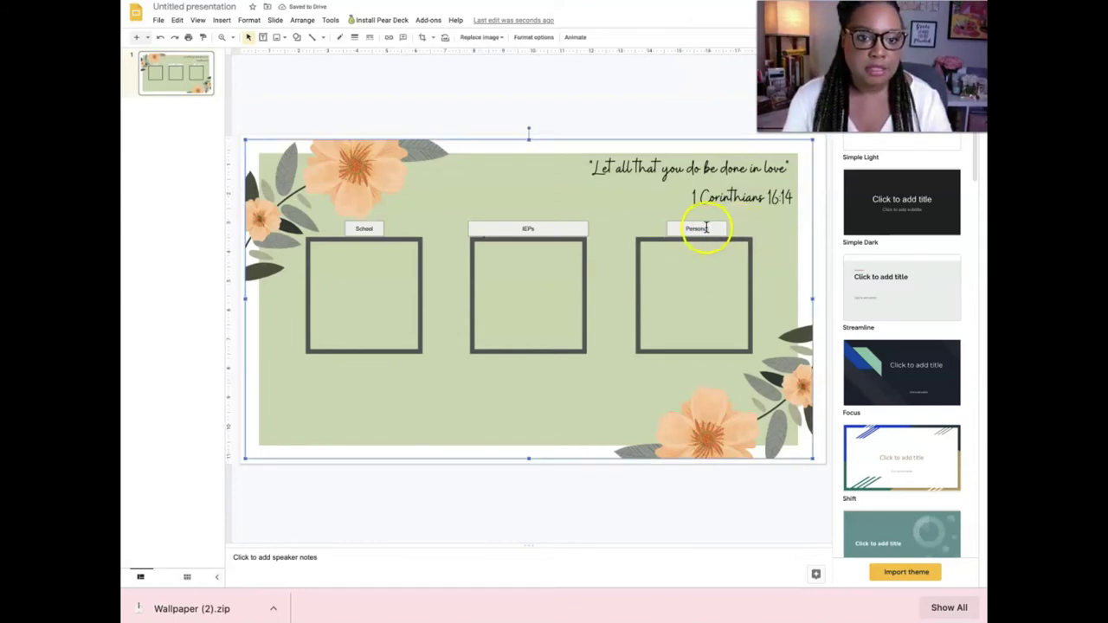
Select the wallpaper image together with the "School", "IEPs" and "Personal" labels and group them
click(717, 229)
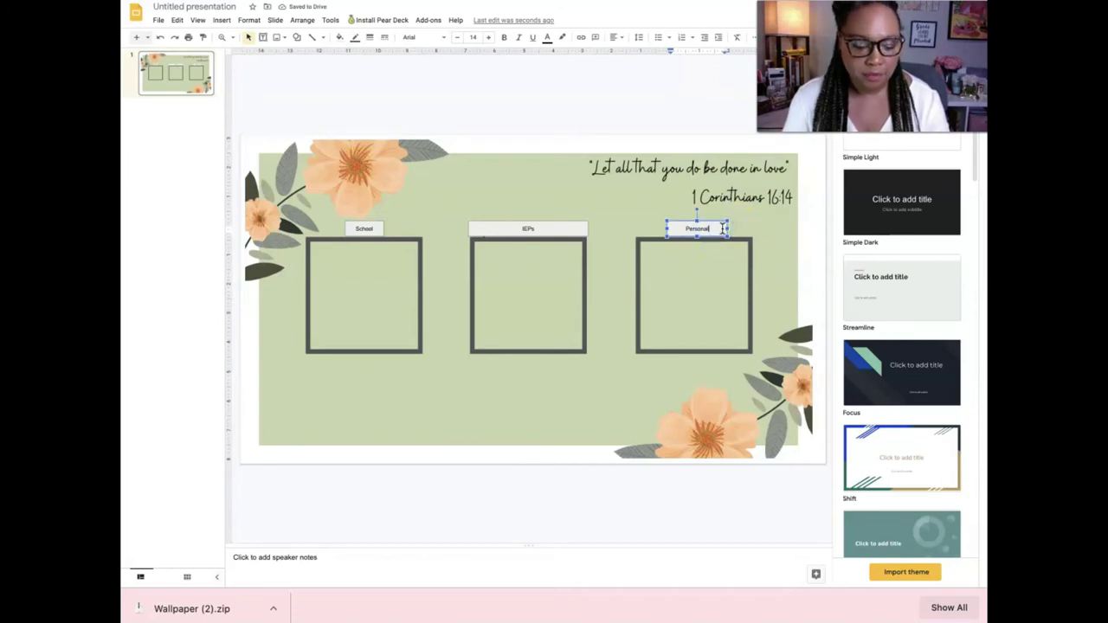
double_click(723, 228)
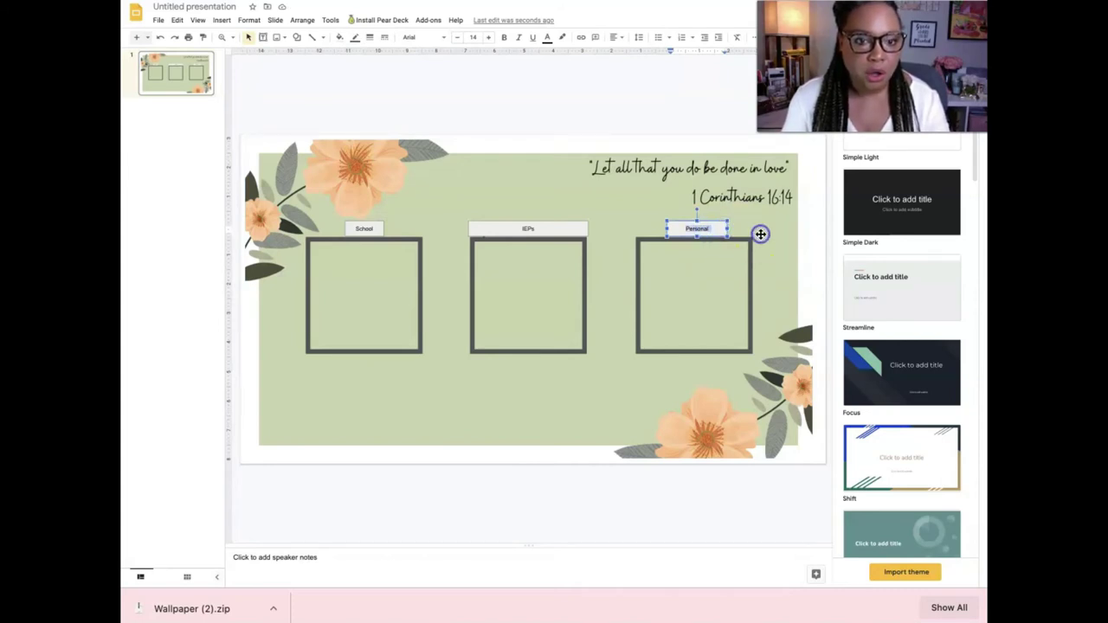
click(759, 236)
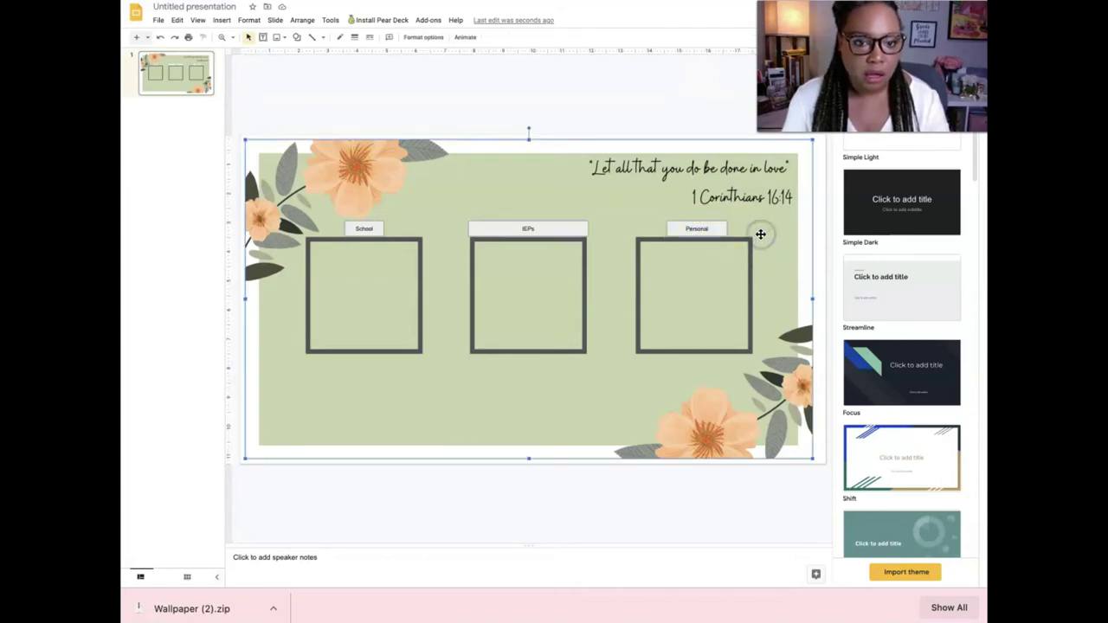
right_click(642, 307)
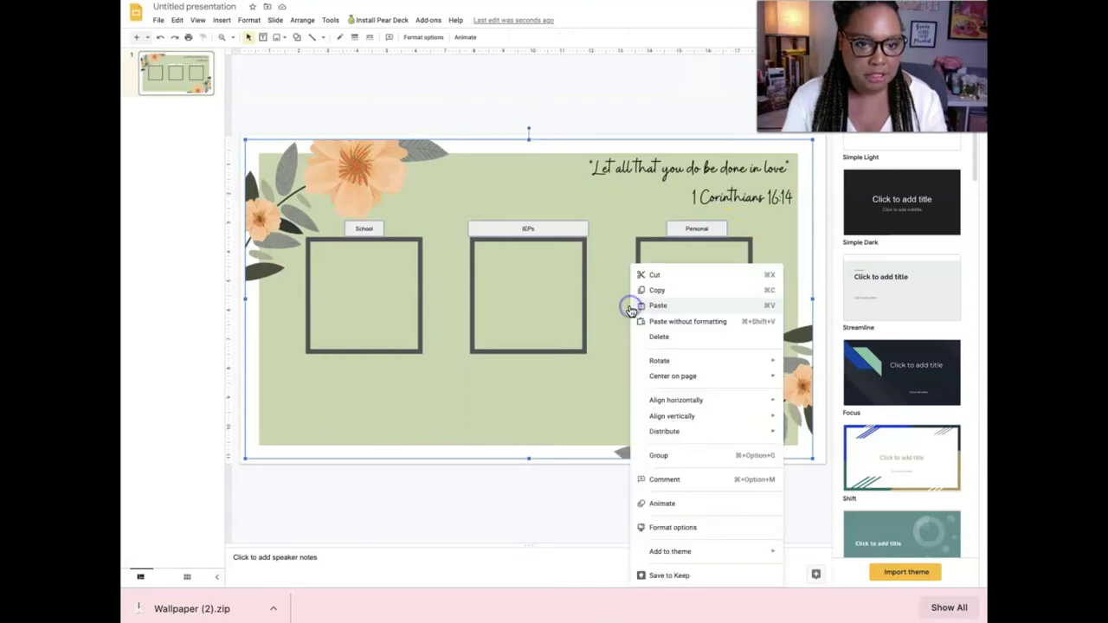
click(718, 459)
click(707, 485)
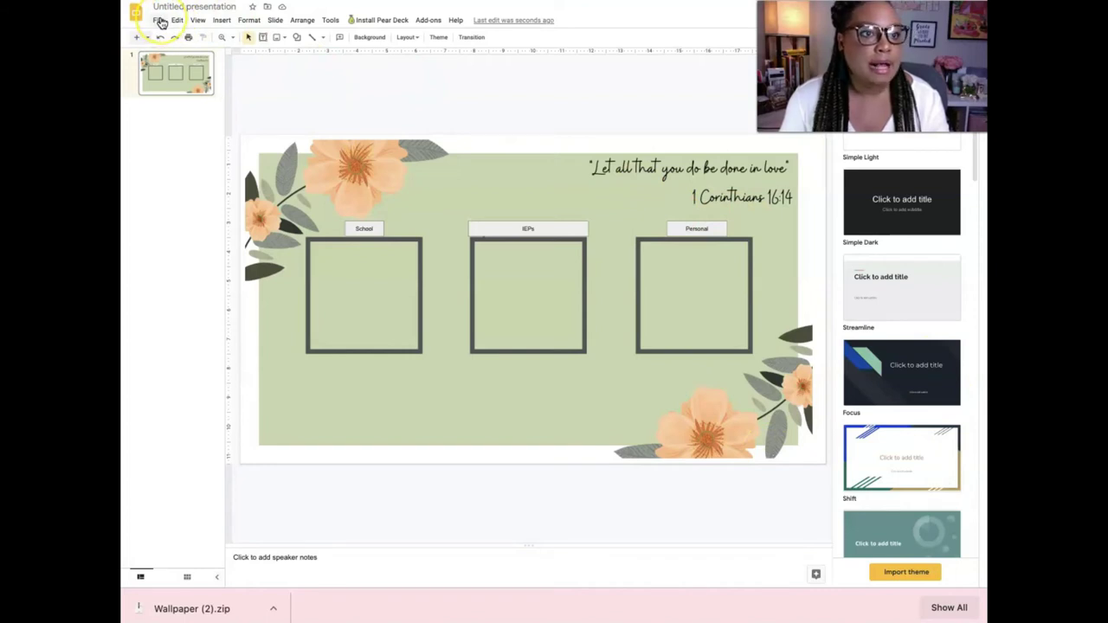
Download the current slide as a JPEG image
click(161, 23)
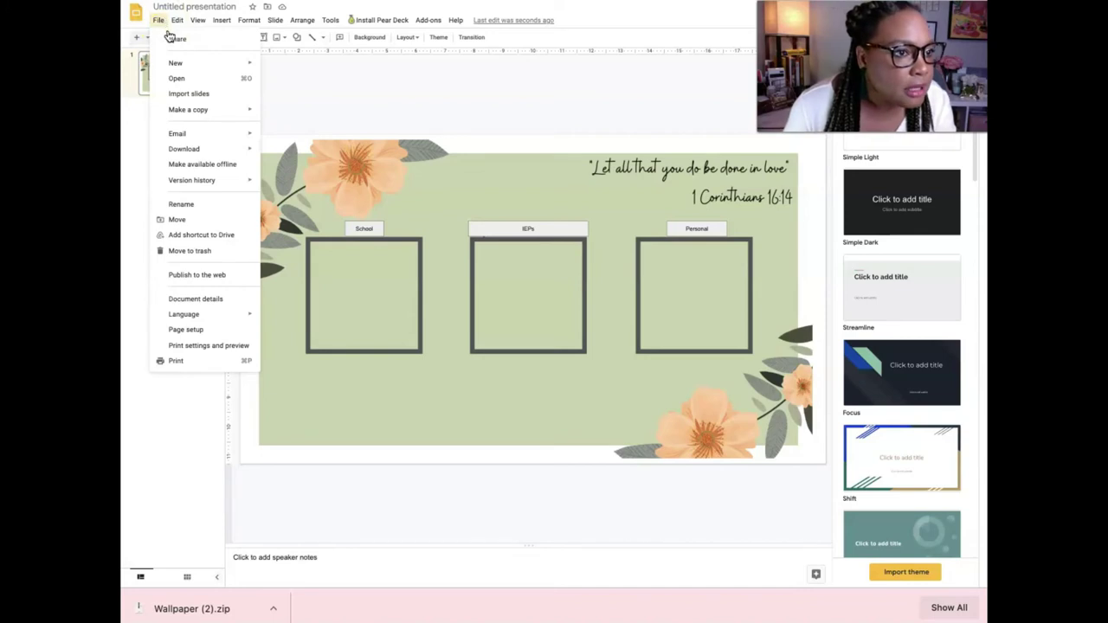
mouse_move(208, 151)
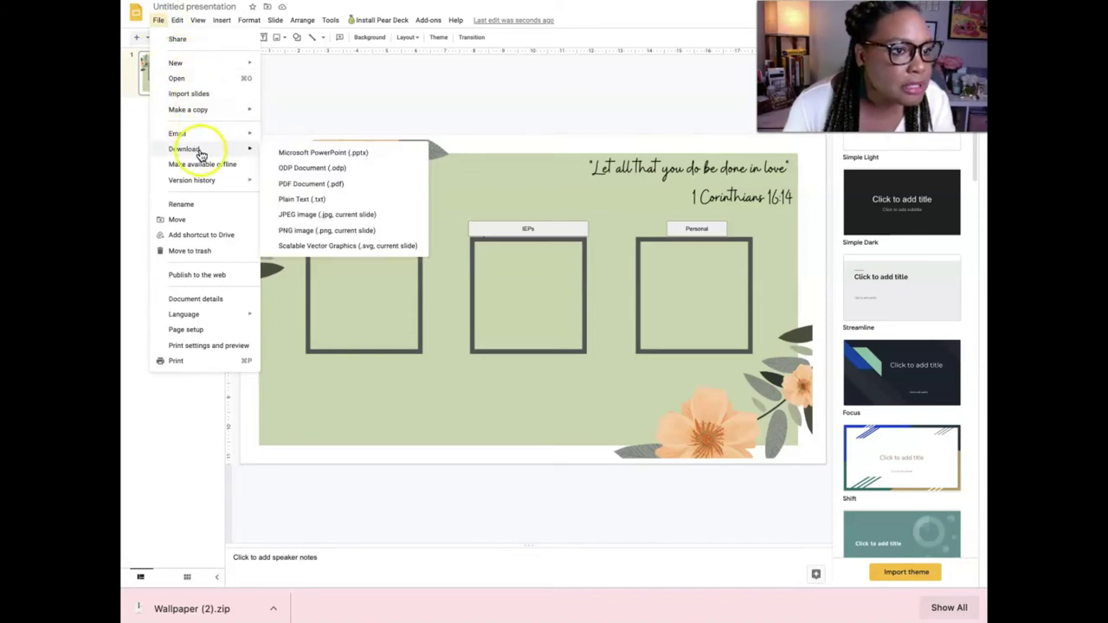
click(329, 215)
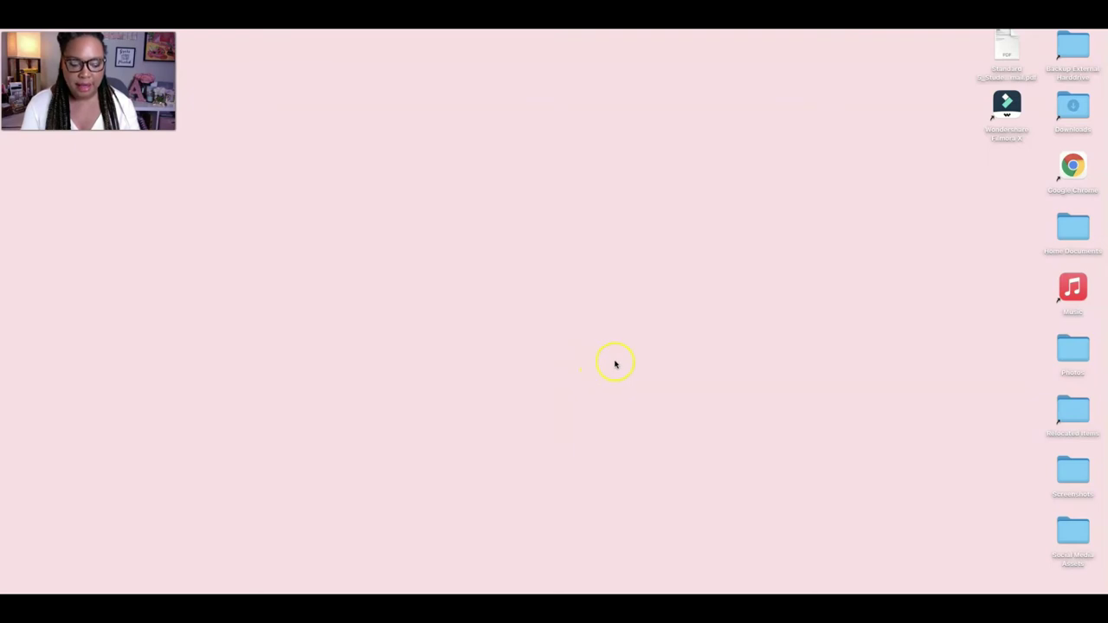
On the macOS desktop, set "Green and Pink Roses Quote Desktop Wallpaper copy" from the Pictures folder as the background and close System Preferences
right_click(560, 346)
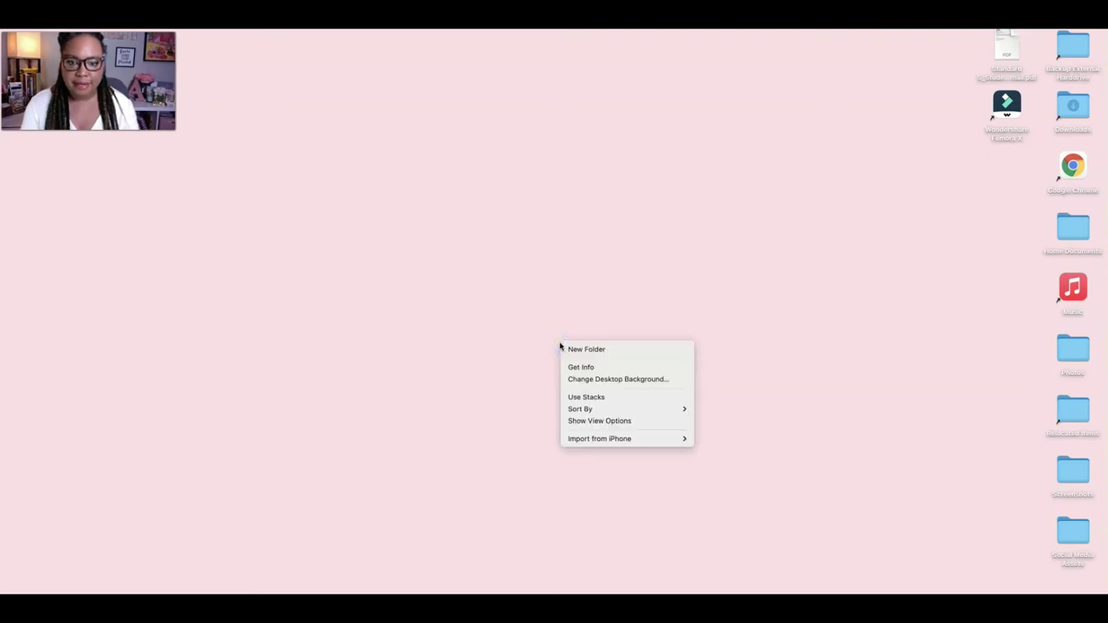
click(576, 381)
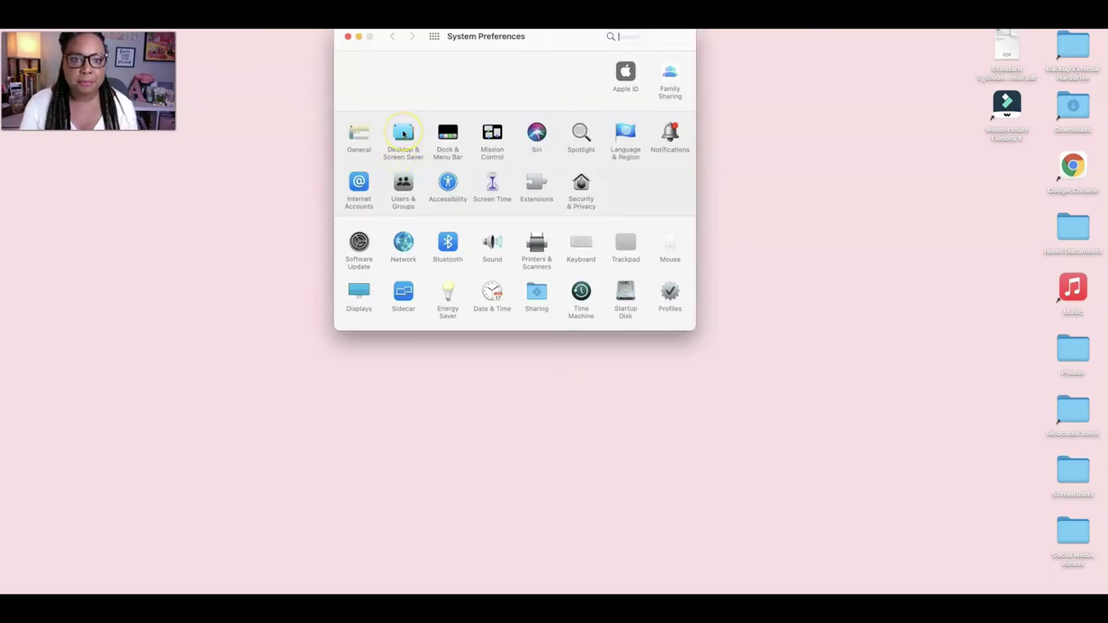
click(403, 135)
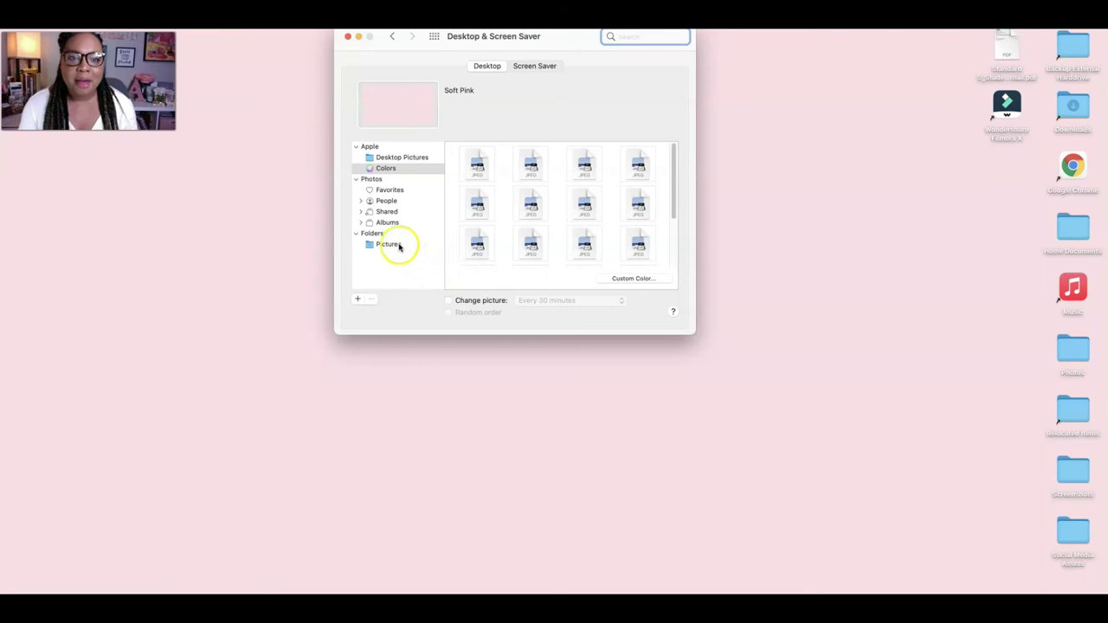
click(394, 245)
click(469, 167)
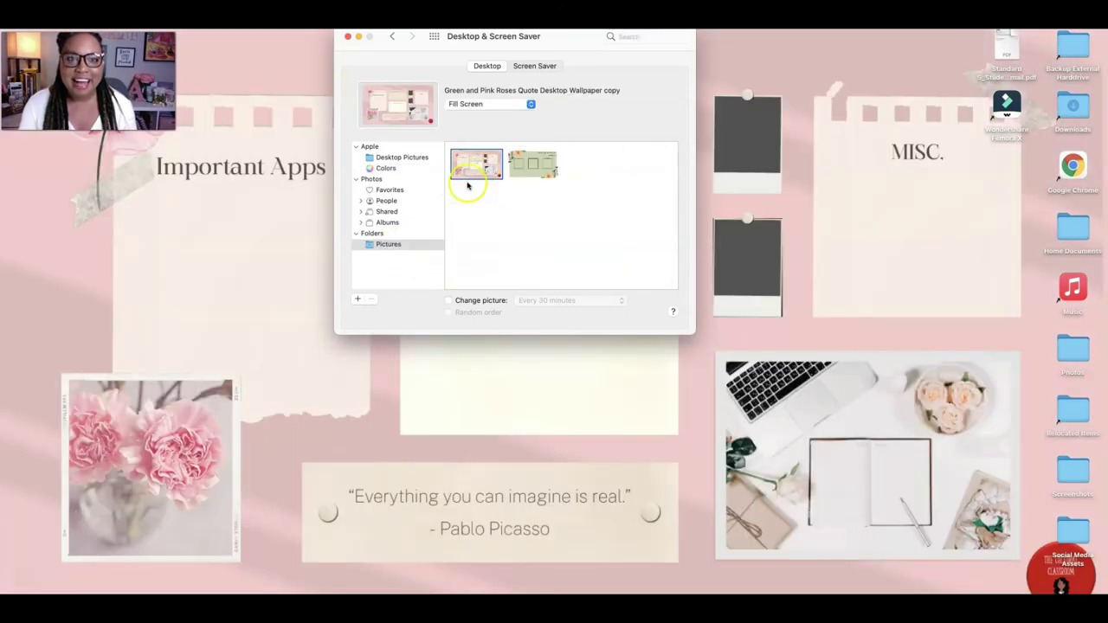
click(349, 39)
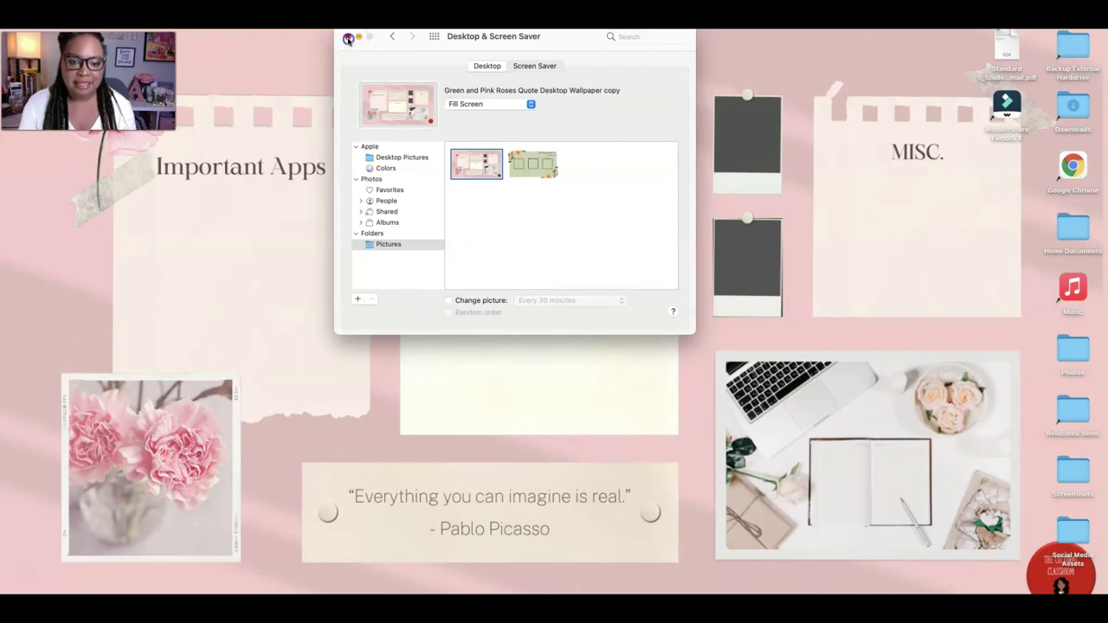
click(348, 39)
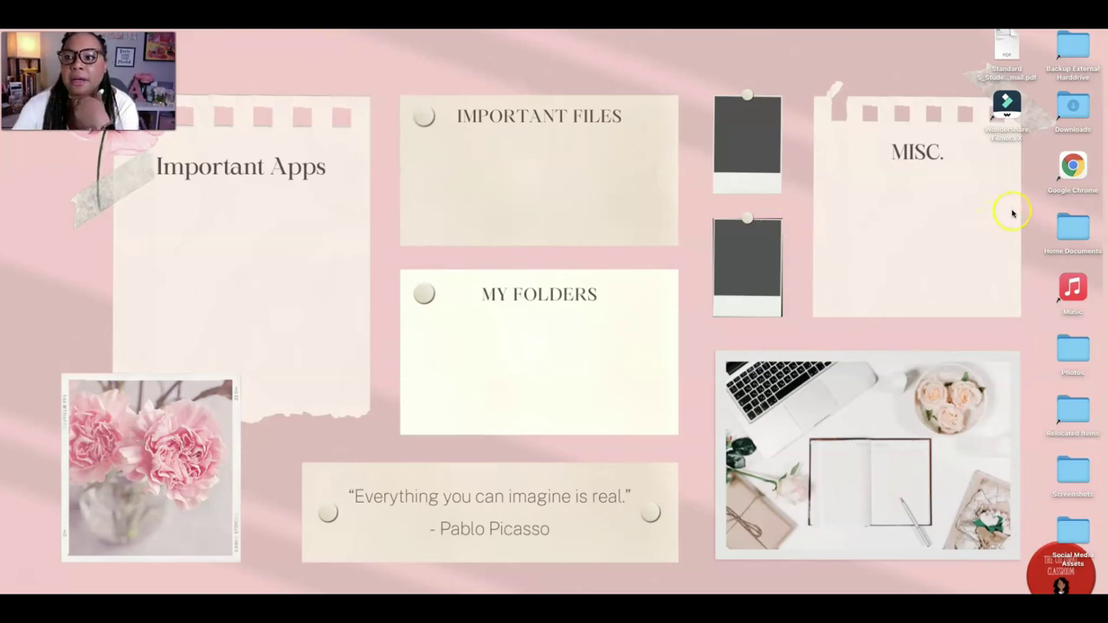
Try to move the PDF file onto the wallpaper's upper photo frame and the Music shortcut into the "Important Apps" area
click(1007, 45)
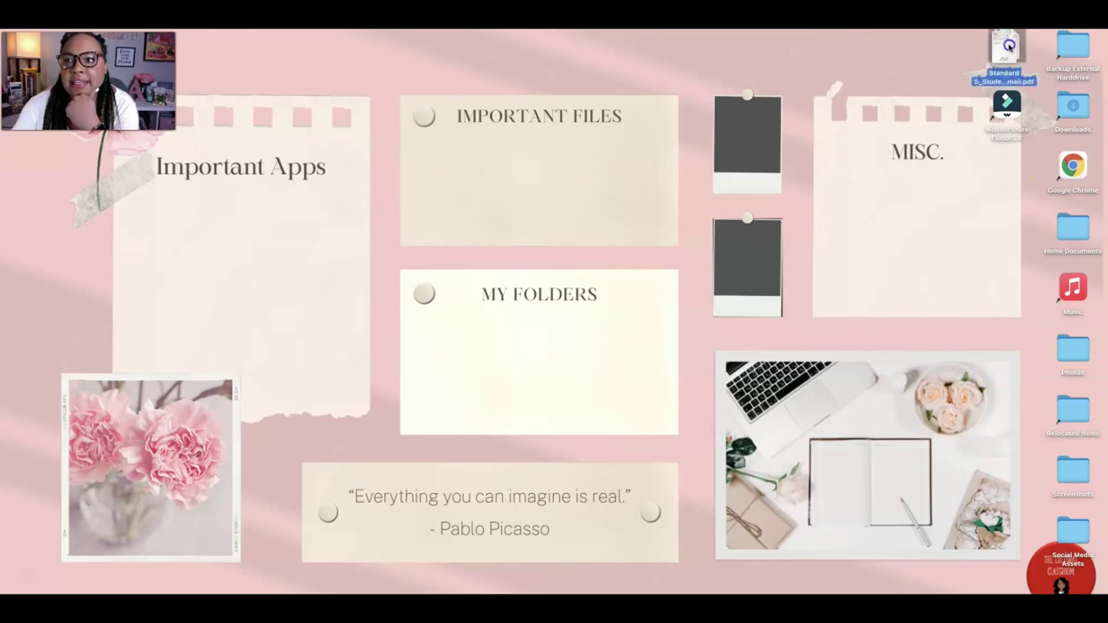
drag(1008, 45, 740, 135)
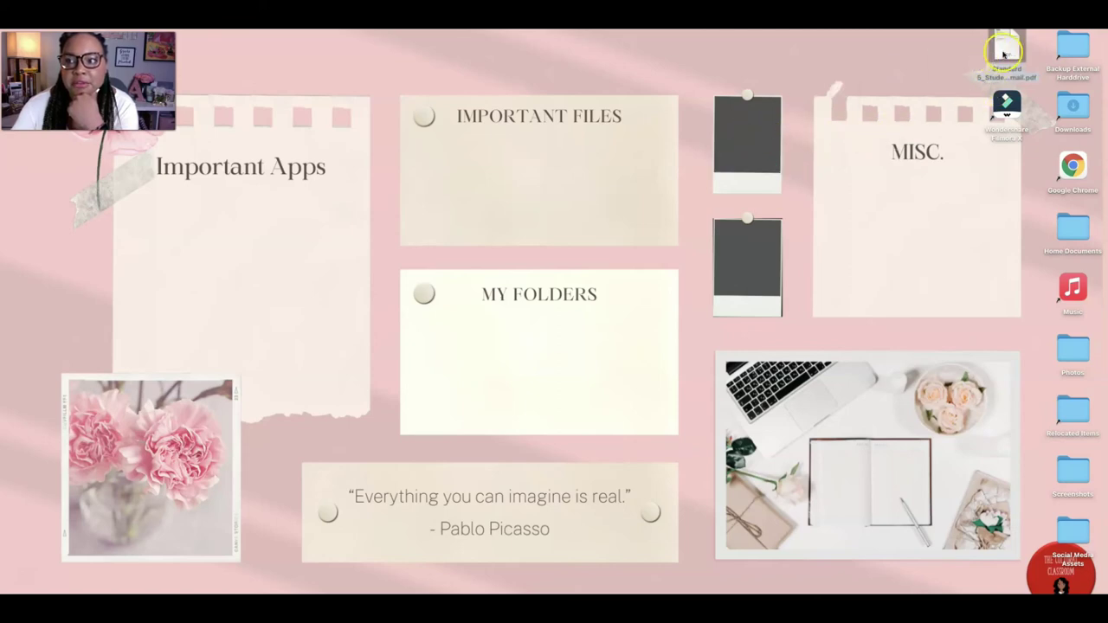
drag(1004, 54, 740, 130)
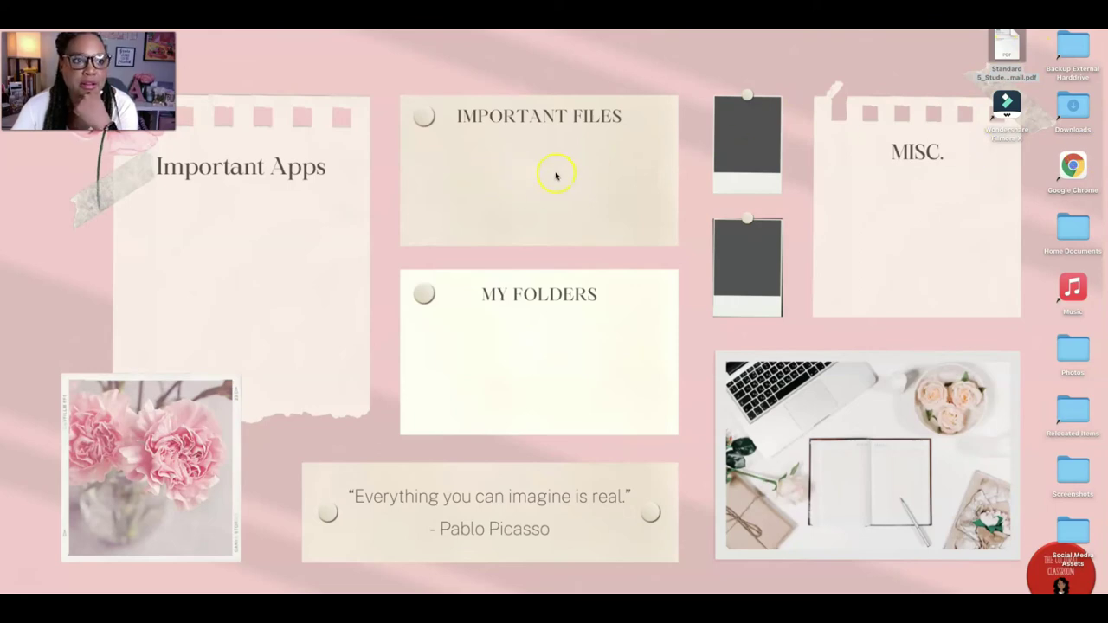
drag(1073, 287, 273, 254)
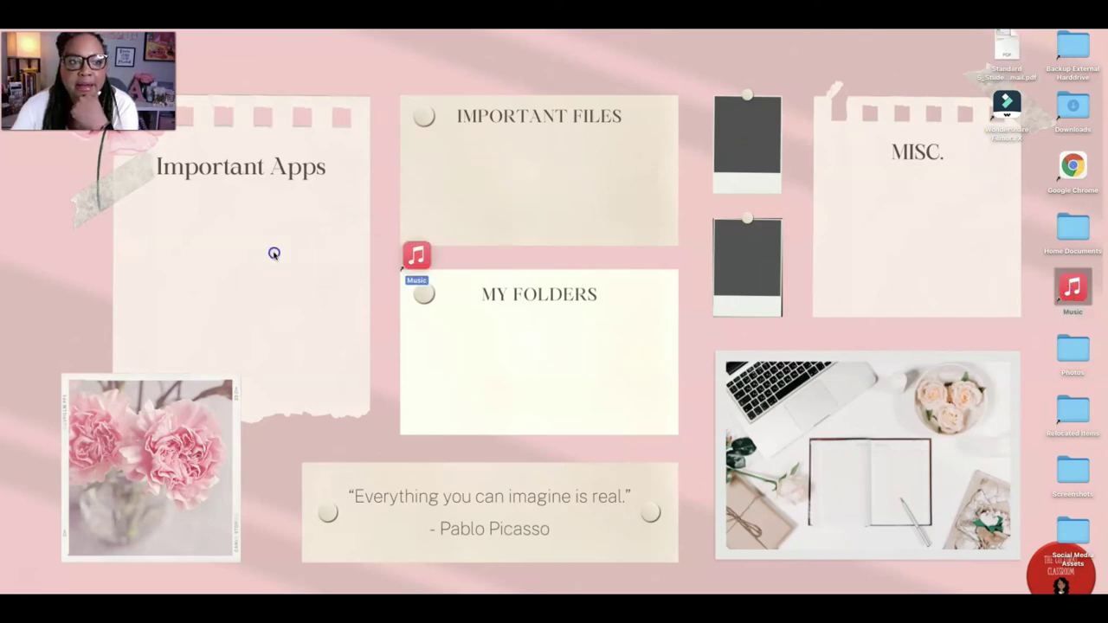
click(1009, 52)
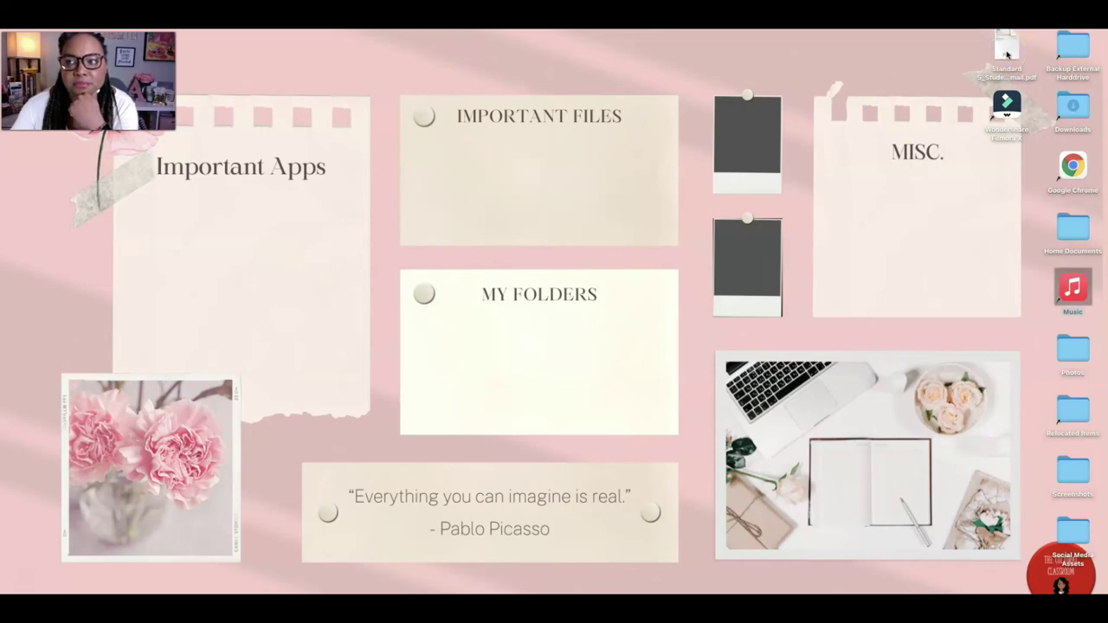
drag(1006, 55, 769, 151)
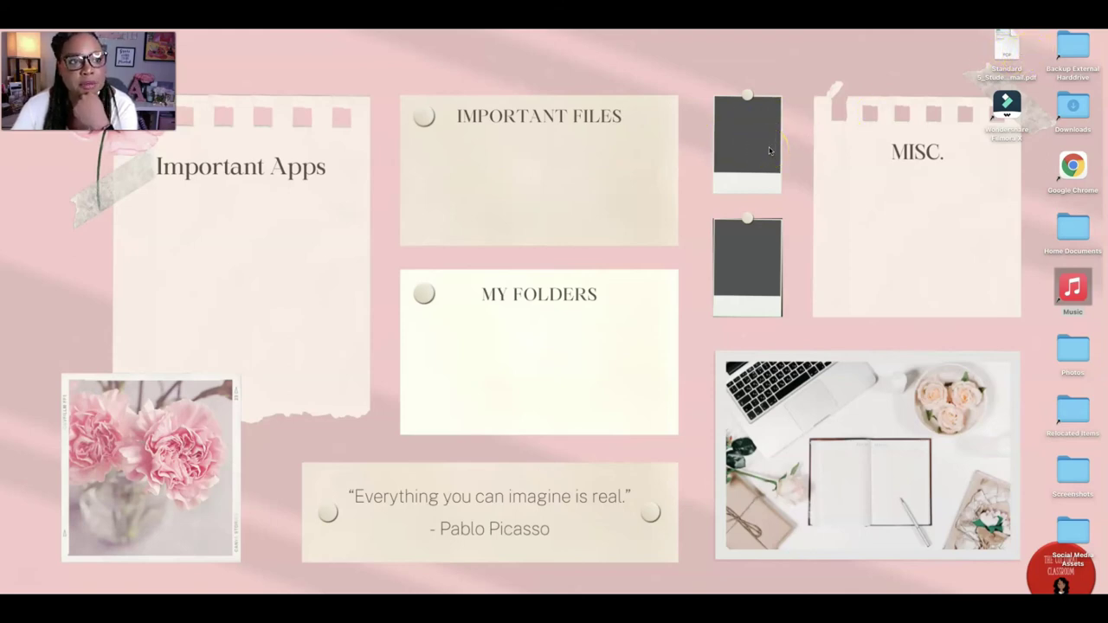
click(770, 147)
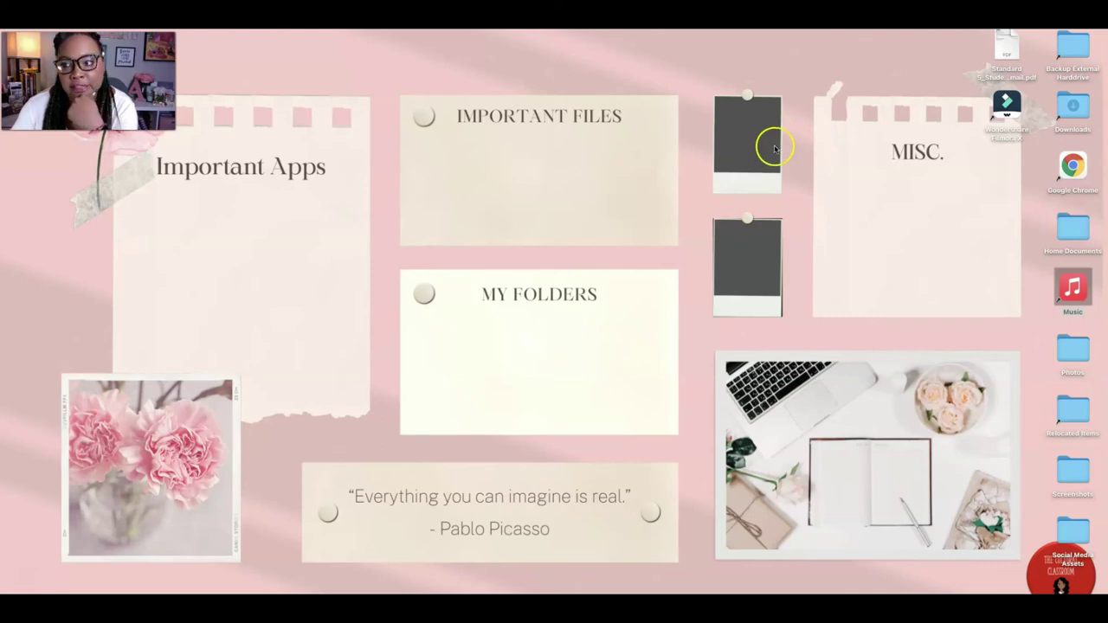
click(1041, 341)
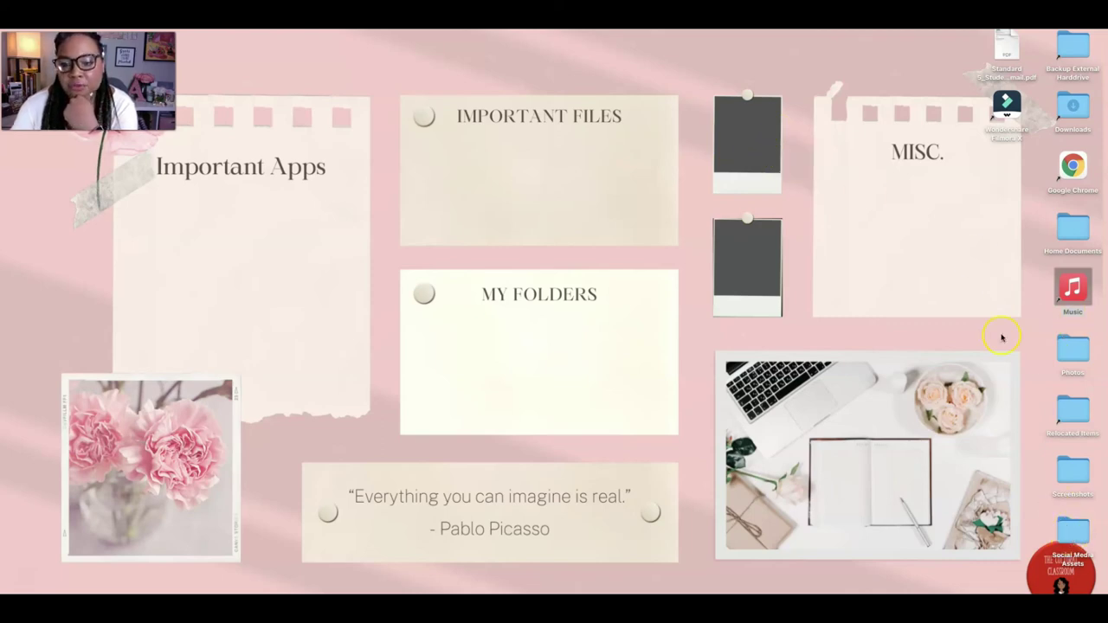